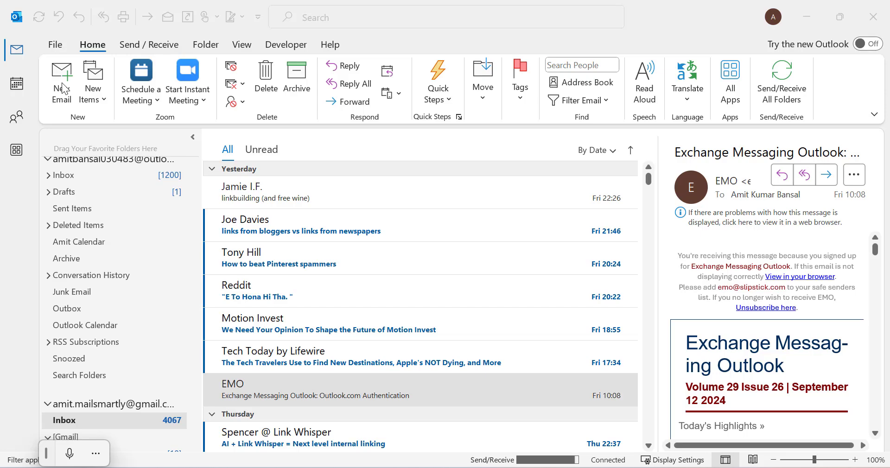
Start a new email and open the Signature dropdown on the Insert tab.
{"action": "left_click", "coordinate": [64, 89]}
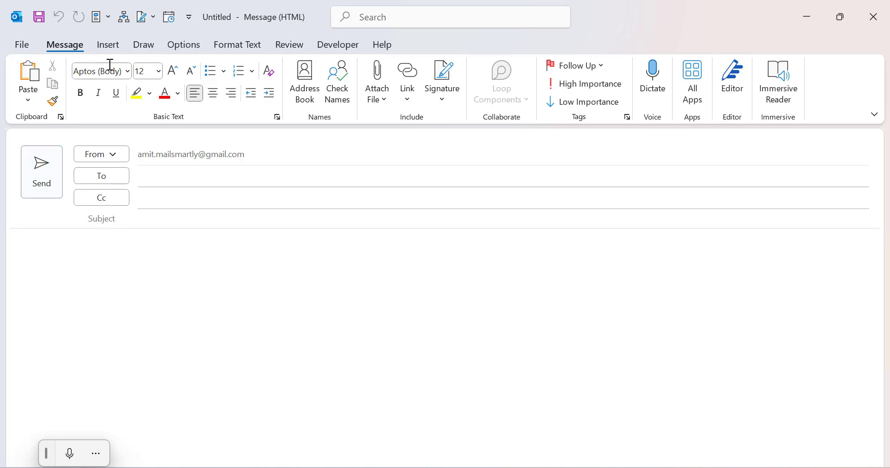
{"action": "left_click", "coordinate": [110, 45]}
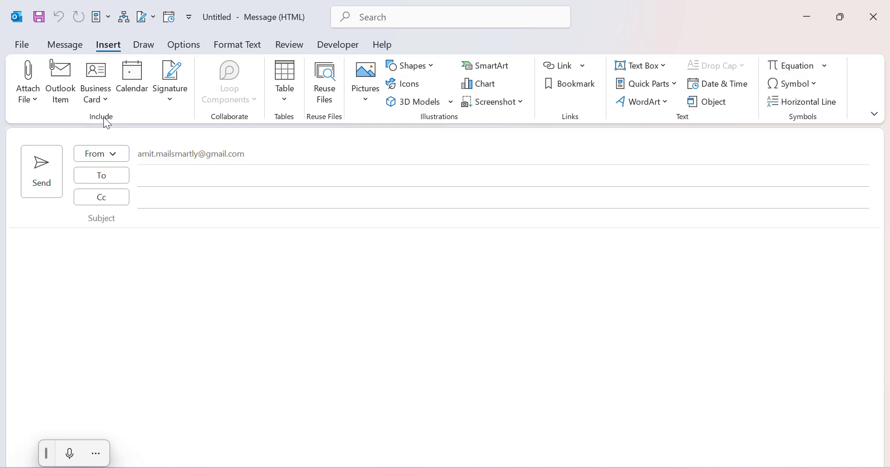
{"action": "left_click", "coordinate": [169, 101]}
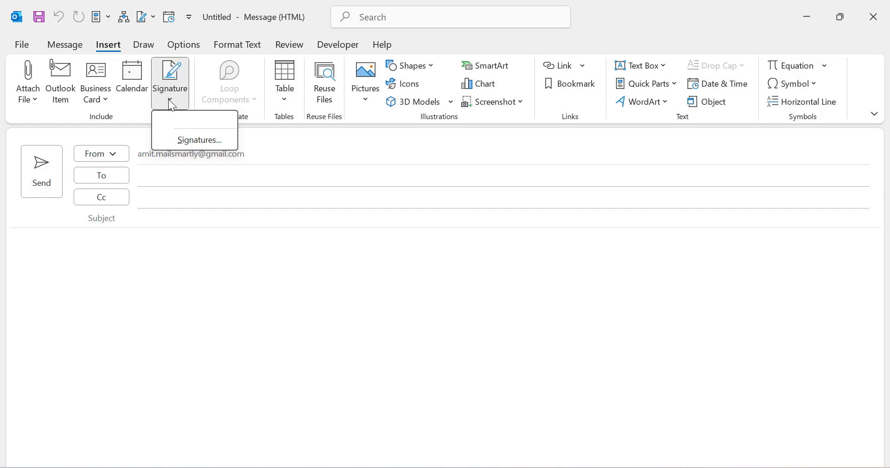
In Signatures, choose the first e-mail account and create a new signature named 'MailSmarty'.
{"action": "left_click", "coordinate": [196, 139]}
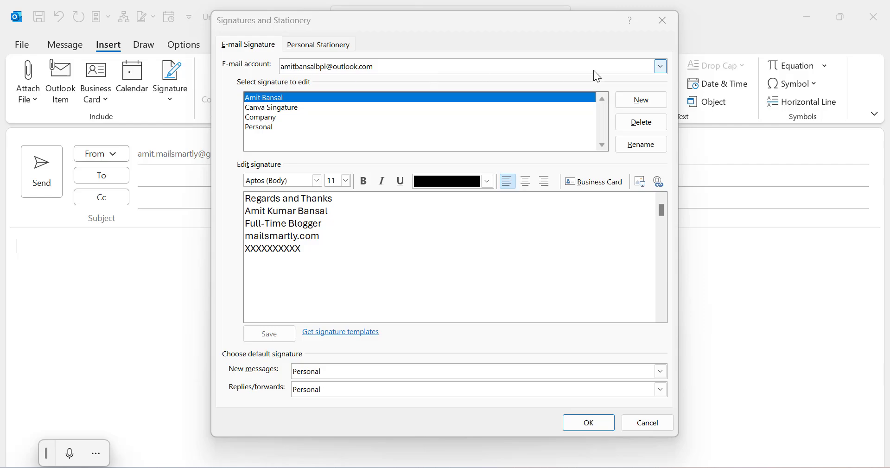
{"action": "left_click", "coordinate": [638, 72]}
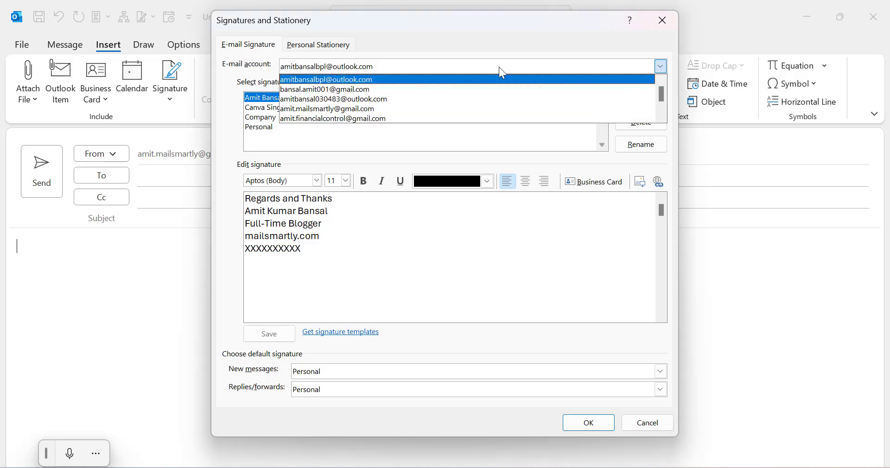
{"action": "left_click", "coordinate": [364, 80]}
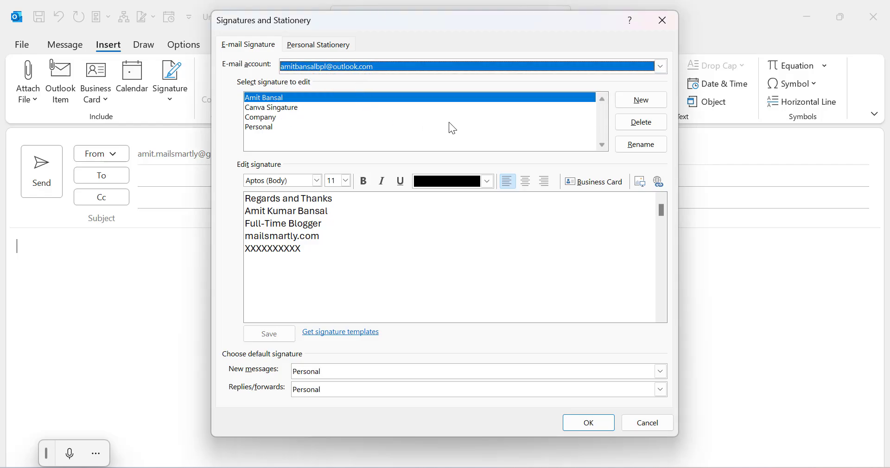
{"action": "left_click", "coordinate": [642, 102]}
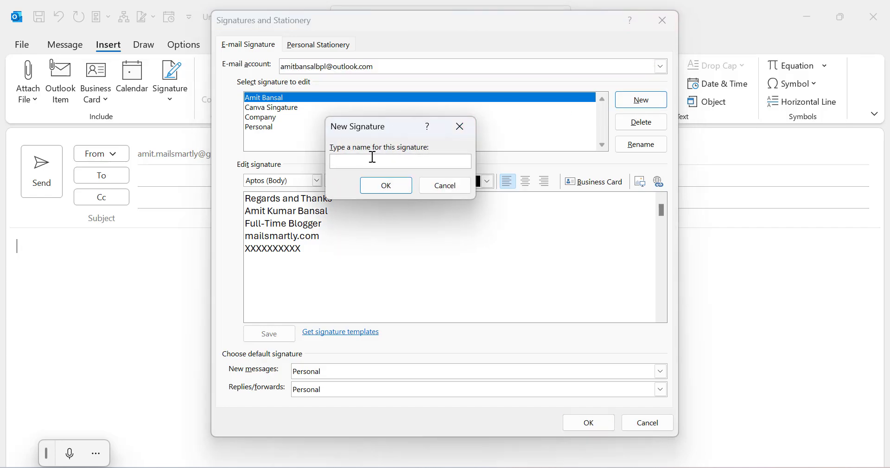
{"action": "type", "text": "MailSmarty"}
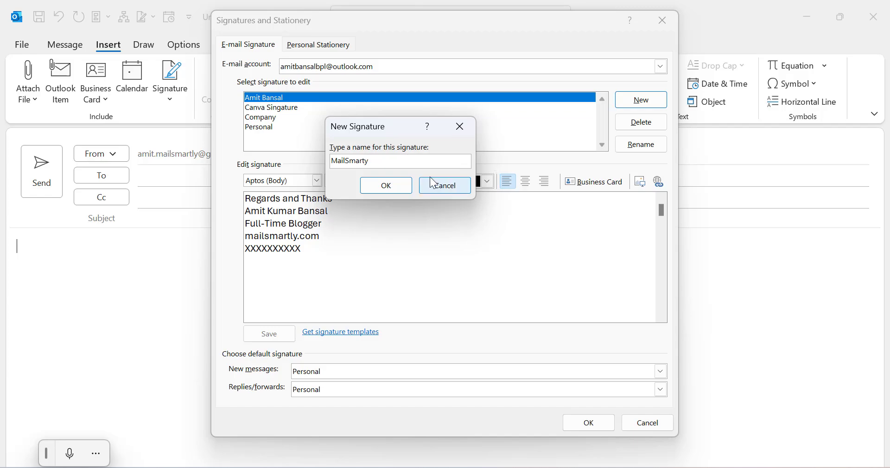
{"action": "left_click", "coordinate": [392, 185]}
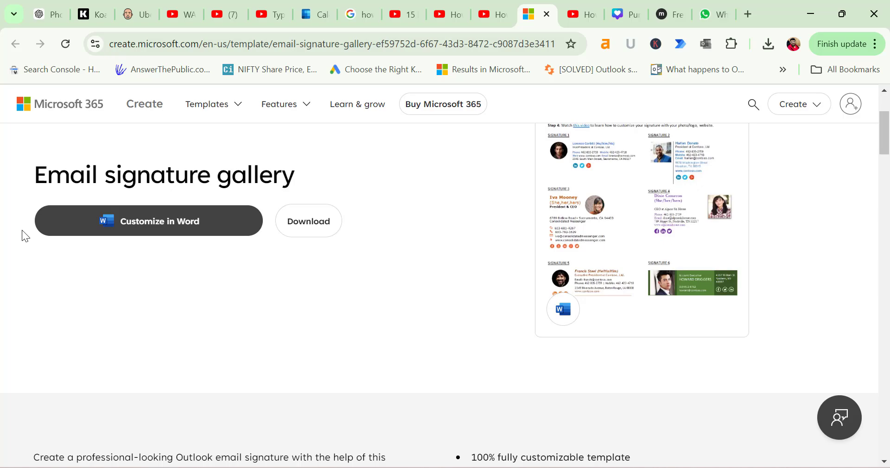
Download the Email signature gallery template from Microsoft 365 Create.
{"action": "left_click", "coordinate": [325, 224]}
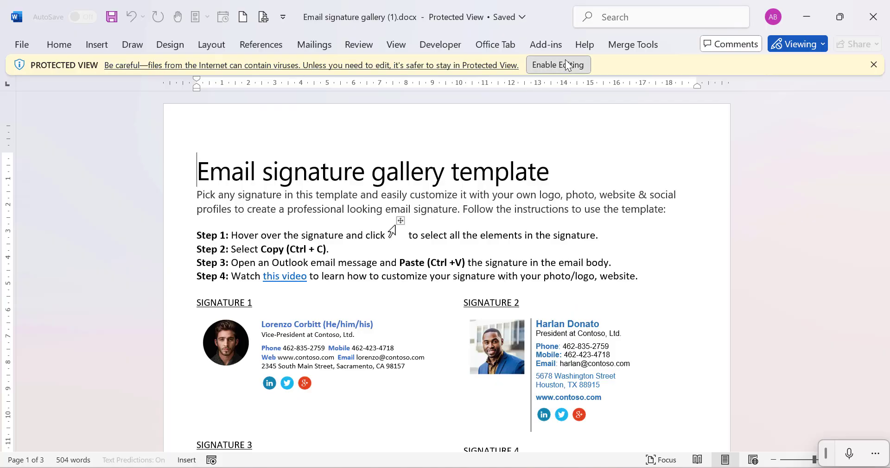
Enable editing in the downloaded gallery and select the Signature 5 table layout.
{"action": "left_click", "coordinate": [565, 63]}
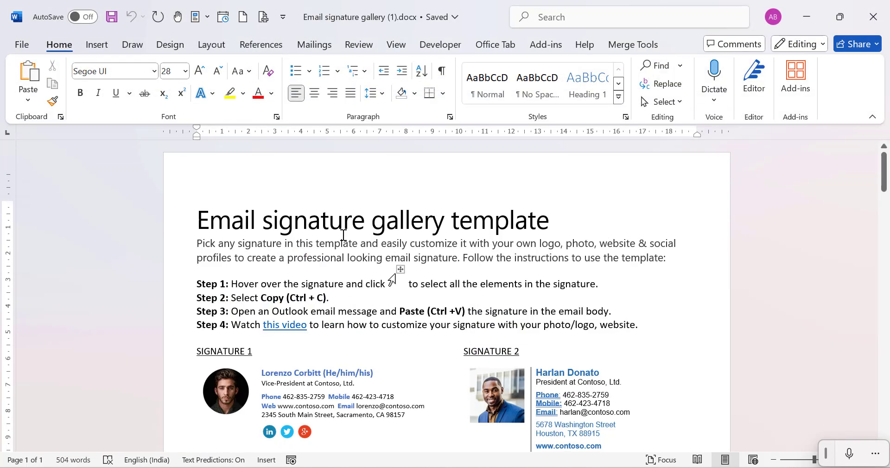
{"action": "scroll", "coordinate": [624, 285], "scroll_direction": "down", "scroll_amount": 1}
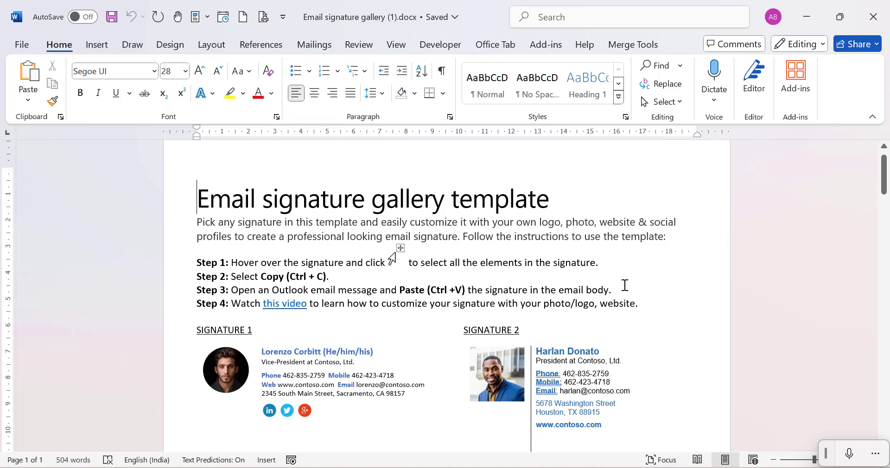
{"action": "scroll", "coordinate": [624, 285], "scroll_direction": "down", "scroll_amount": 3}
{"action": "scroll", "coordinate": [624, 286], "scroll_direction": "down", "scroll_amount": 4}
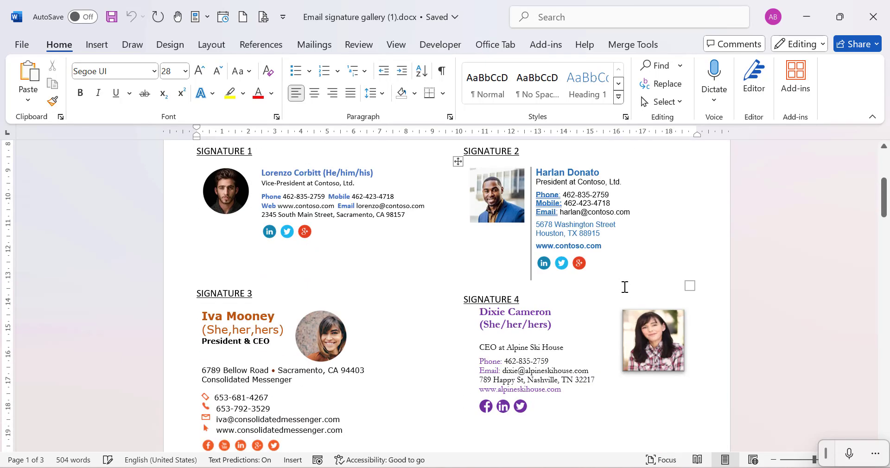
{"action": "scroll", "coordinate": [625, 286], "scroll_direction": "down", "scroll_amount": 13}
{"action": "scroll", "coordinate": [623, 286], "scroll_direction": "down", "scroll_amount": 13}
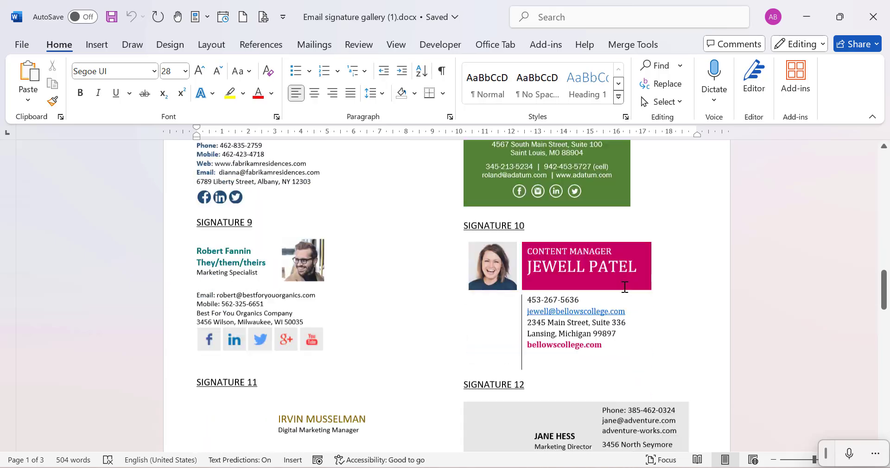
{"action": "scroll", "coordinate": [625, 287], "scroll_direction": "down", "scroll_amount": 14}
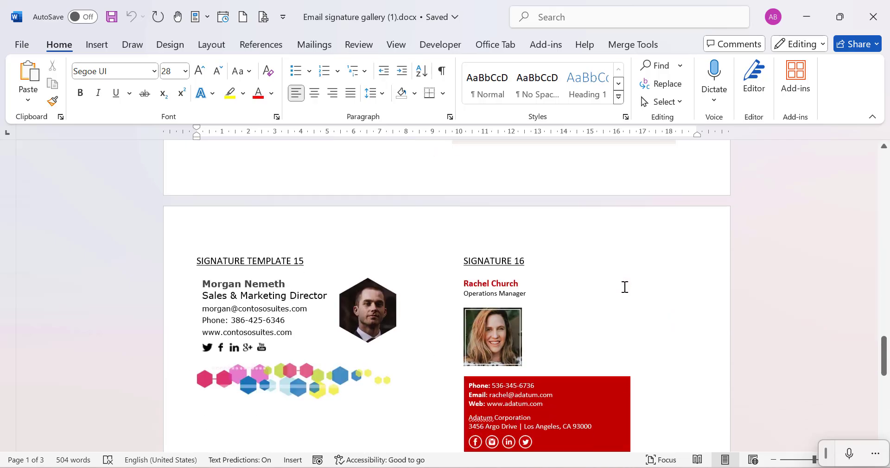
{"action": "scroll", "coordinate": [396, 315], "scroll_direction": "up", "scroll_amount": 7}
{"action": "scroll", "coordinate": [396, 315], "scroll_direction": "up", "scroll_amount": 20}
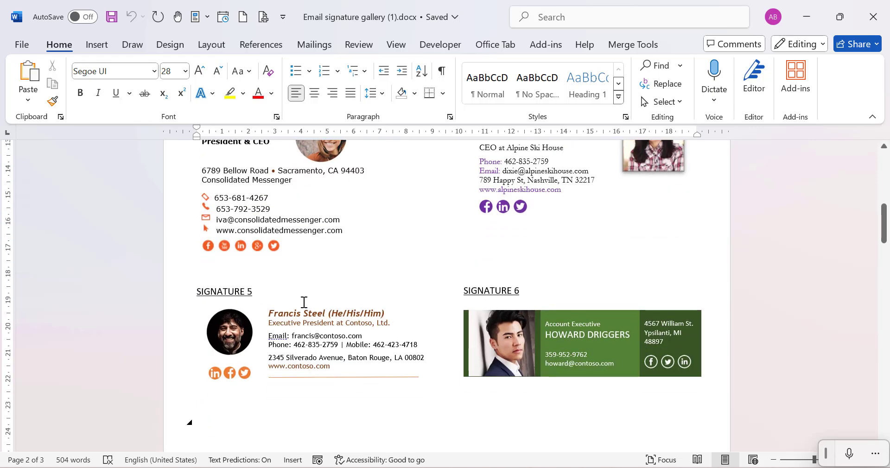
{"action": "left_click", "coordinate": [182, 320]}
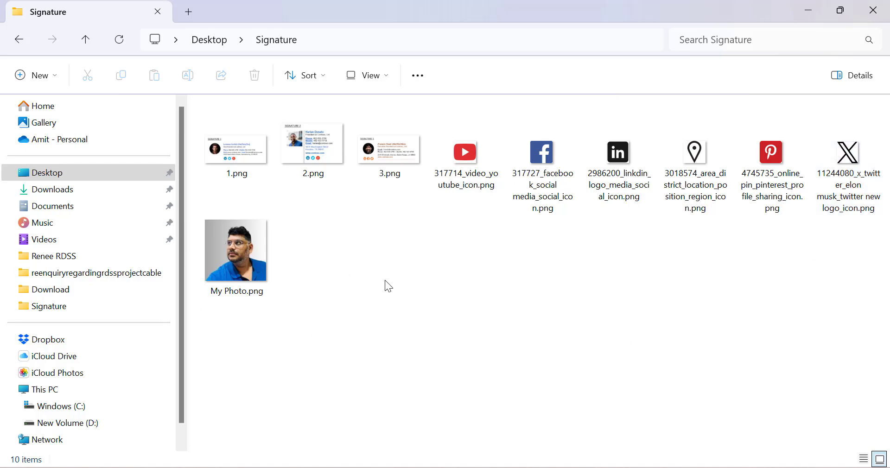
Switch back from the Signature folder to Word's Document2 with Signature 5.
{"action": "key", "text": "alt+Tab"}
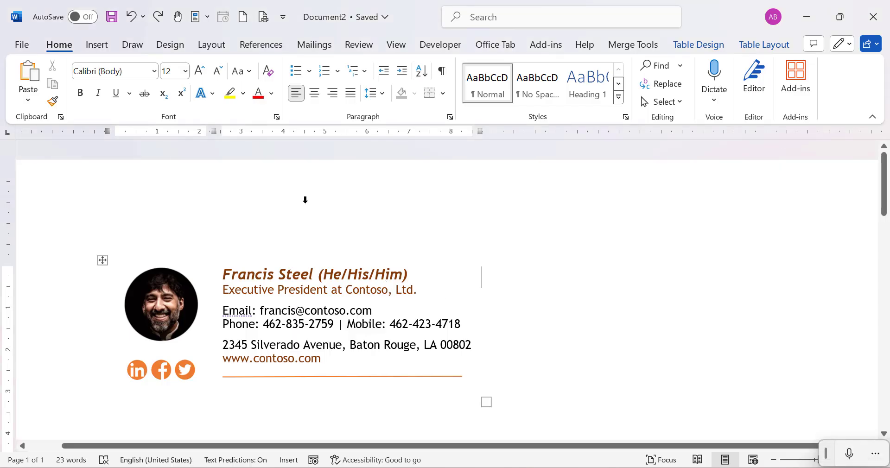
Change the signature's sample profile picture to My Photo.png from this device.
{"action": "left_click", "coordinate": [169, 298]}
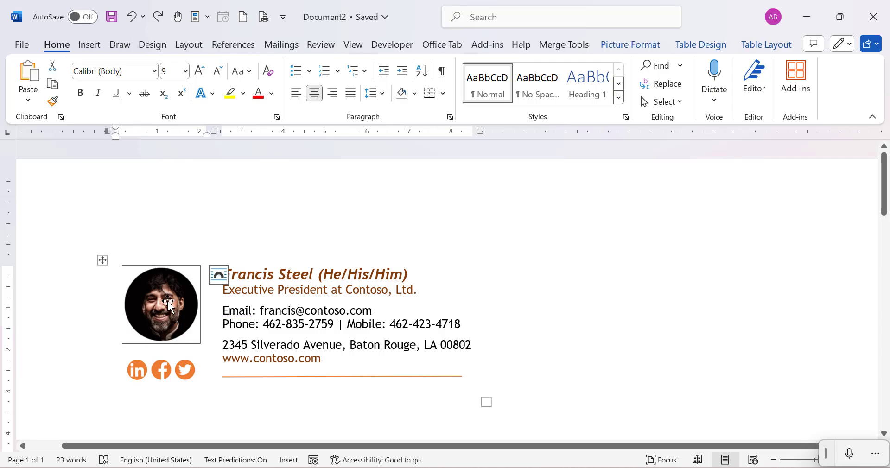
{"action": "right_click", "coordinate": [167, 301]}
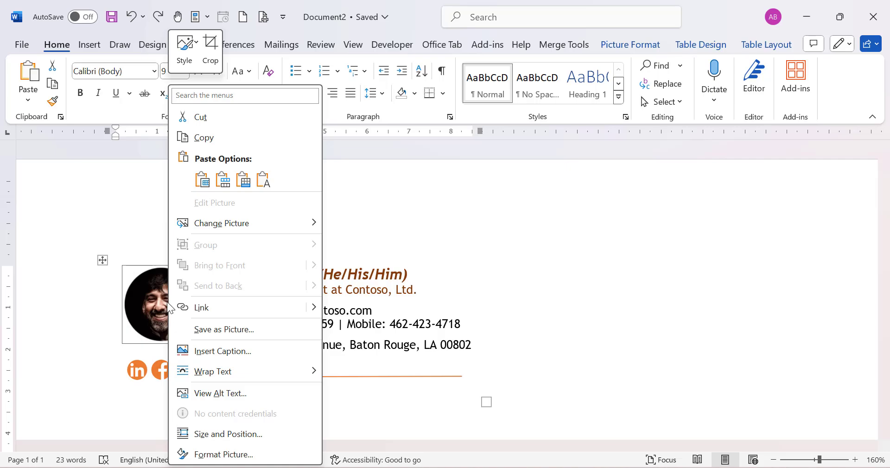
{"action": "mouse_move", "coordinate": [266, 223]}
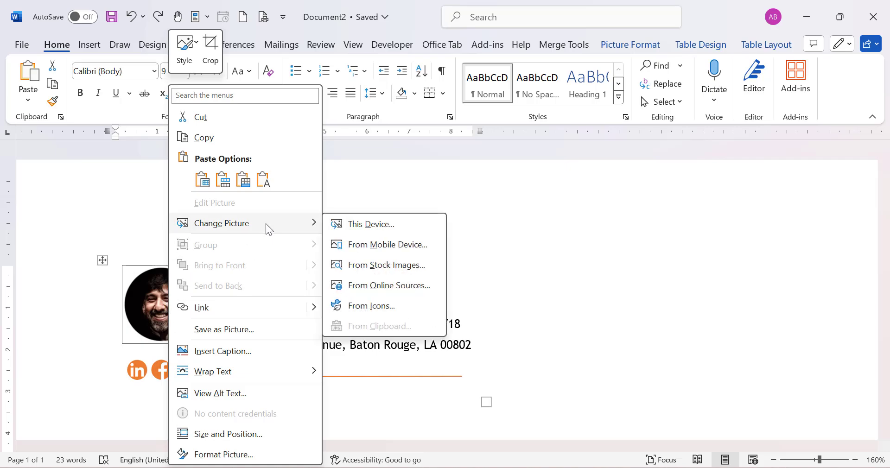
{"action": "left_click", "coordinate": [391, 226]}
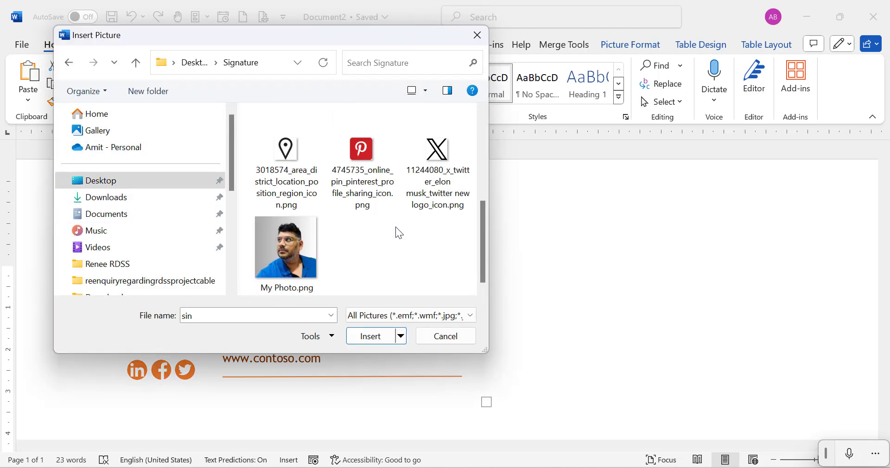
{"action": "left_click", "coordinate": [294, 251]}
{"action": "left_click", "coordinate": [370, 336]}
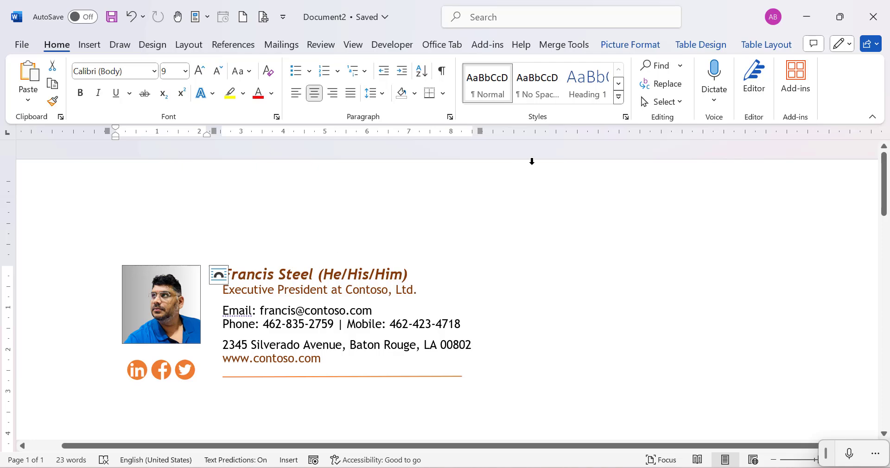
Apply the Snip Diagonal Corner, White picture style to My Photo.png.
{"action": "left_click", "coordinate": [626, 46]}
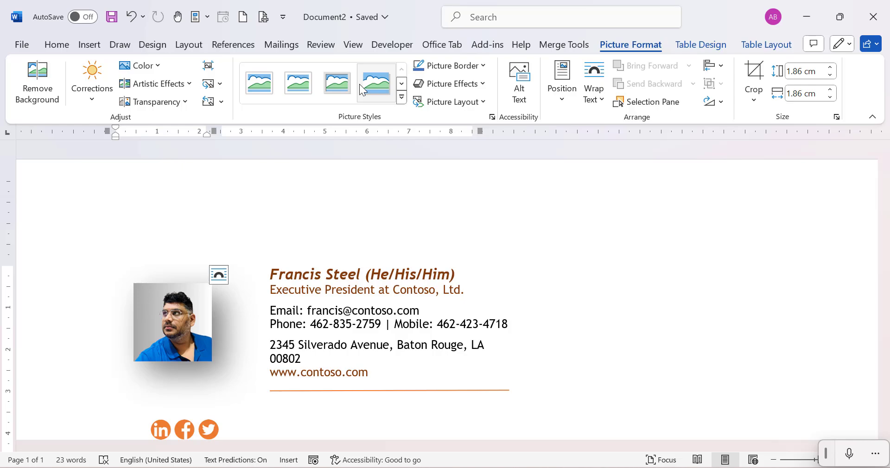
{"action": "left_click", "coordinate": [402, 98]}
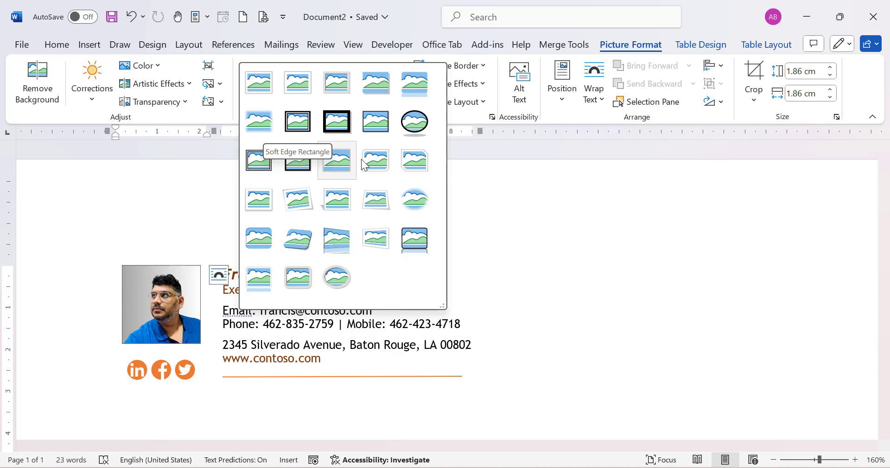
{"action": "left_click", "coordinate": [415, 164]}
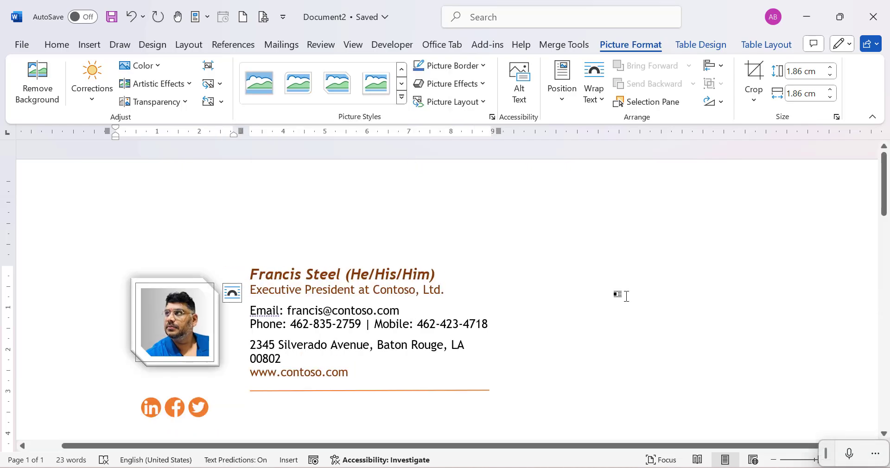
{"action": "left_click", "coordinate": [626, 296]}
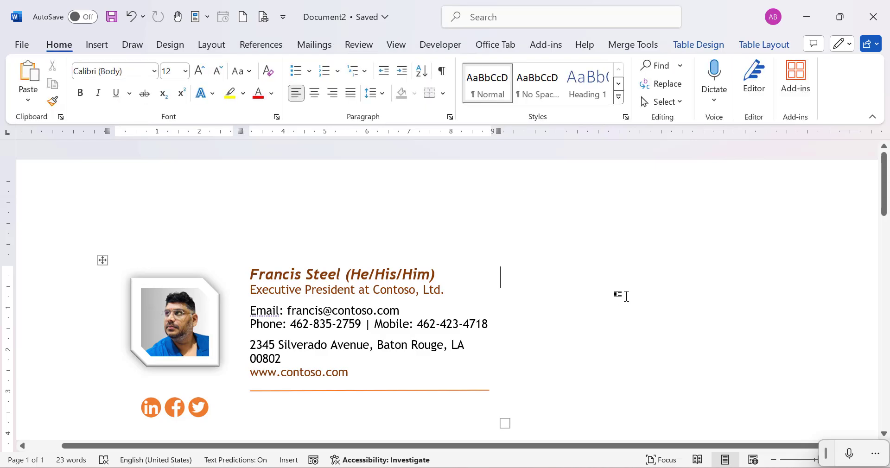
Replace the sample name, company line and email address with the user's own details.
{"action": "left_click", "coordinate": [253, 276]}
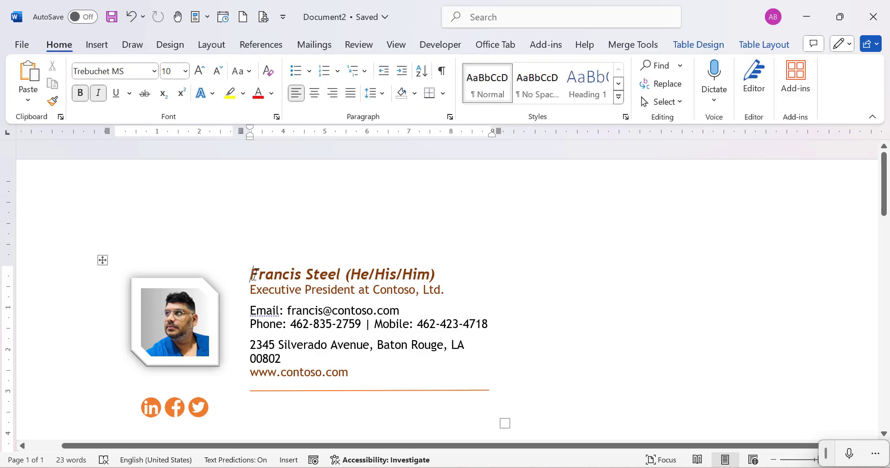
{"action": "key", "text": "shift+End"}
{"action": "key", "text": "ctrl+shift+Right"}
{"action": "key", "text": "ctrl+shift+Right"}
{"action": "key", "text": "ctrl+shift+Right"}
{"action": "key", "text": "ctrl+shift+Right"}
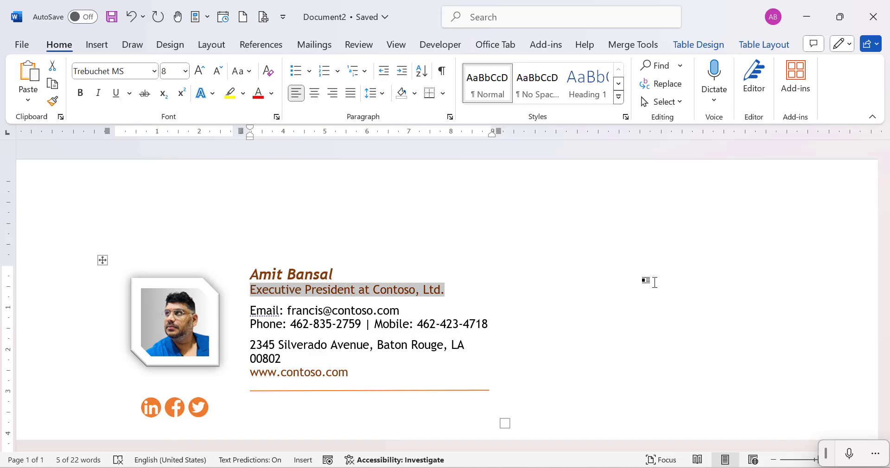
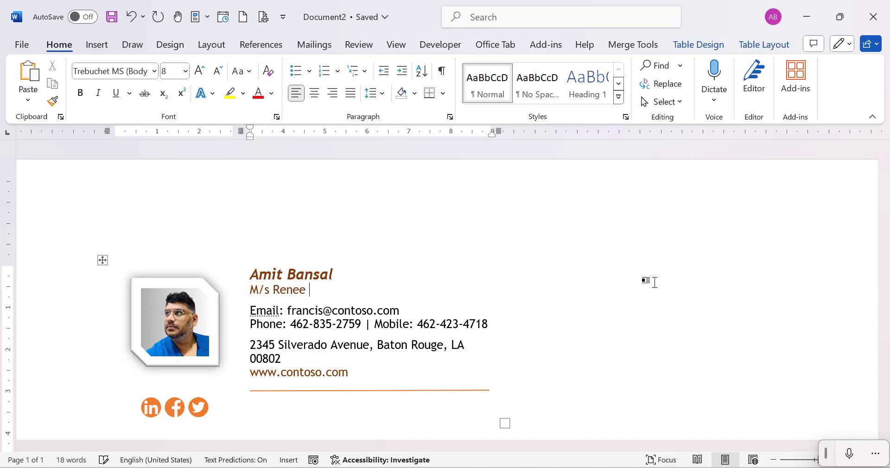
{"action": "key", "text": "Down"}
{"action": "key", "text": "Left"}
{"action": "key", "text": "Left"}
{"action": "key", "text": "Left"}
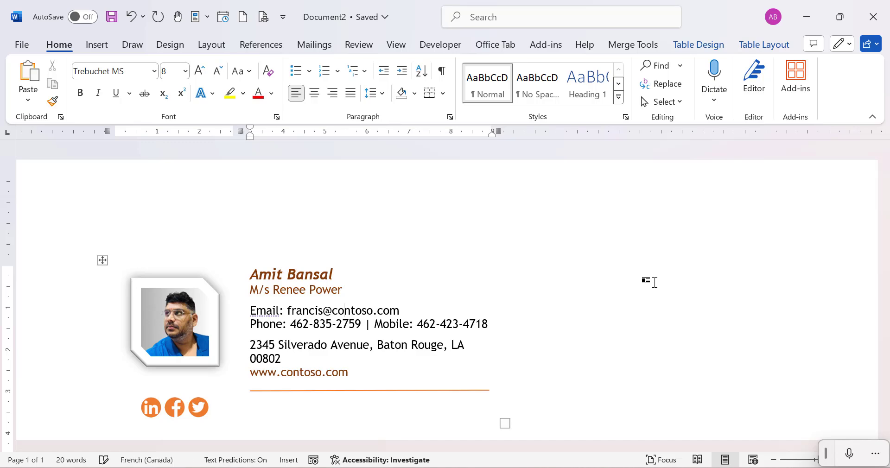
Mask both phone numbers as XX-XXX-XXXX and type the user's street address.
{"action": "key", "text": "Down"}
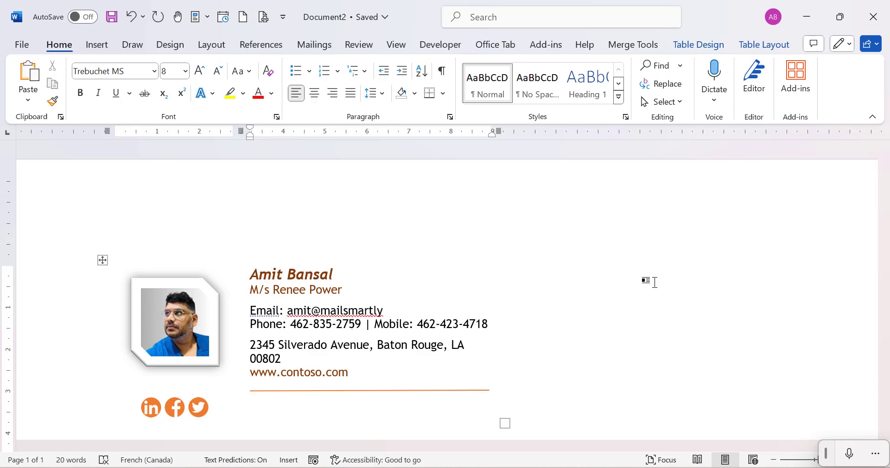
{"action": "key", "text": "ctrl+shift+Right"}
{"action": "key", "text": "ctrl+shift+Right"}
{"action": "key", "text": "ctrl+shift+Right"}
{"action": "key", "text": "ctrl+shift+Right"}
{"action": "key", "text": "ctrl+shift+Right"}
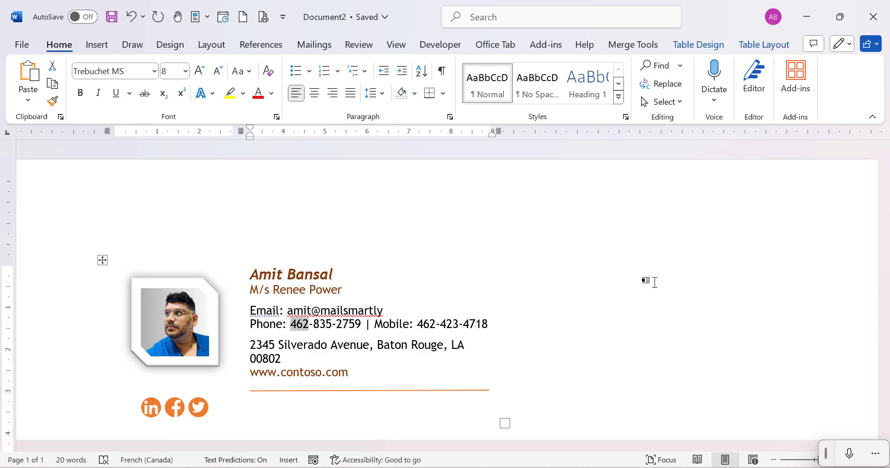
{"action": "type", "text": "XX-XXX-XXXX"}
{"action": "key", "text": "ctrl+Right"}
{"action": "key", "text": "ctrl+Right"}
{"action": "key", "text": "ctrl+Right"}
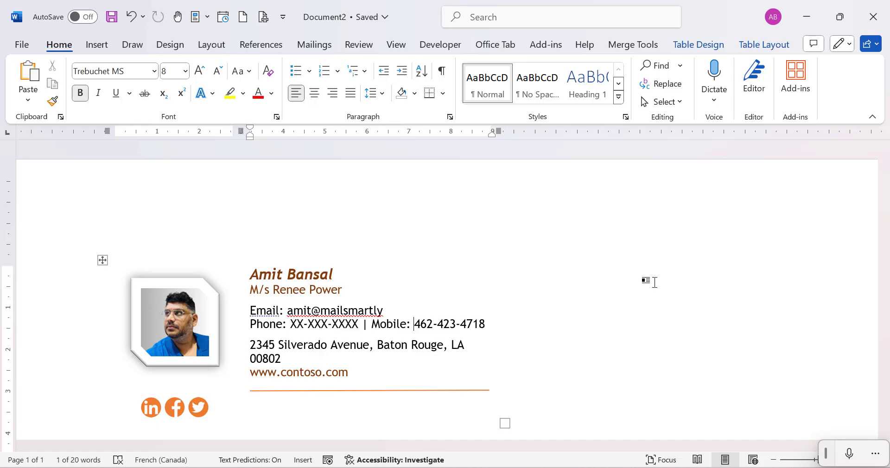
{"action": "key", "text": "ctrl+shift+Right"}
{"action": "key", "text": "ctrl+shift+Right"}
{"action": "key", "text": "ctrl+shift+Right"}
{"action": "key", "text": "ctrl+shift+Right"}
{"action": "key", "text": "ctrl+shift+Right"}
{"action": "type", "text": "XX-XXX-XXXX"}
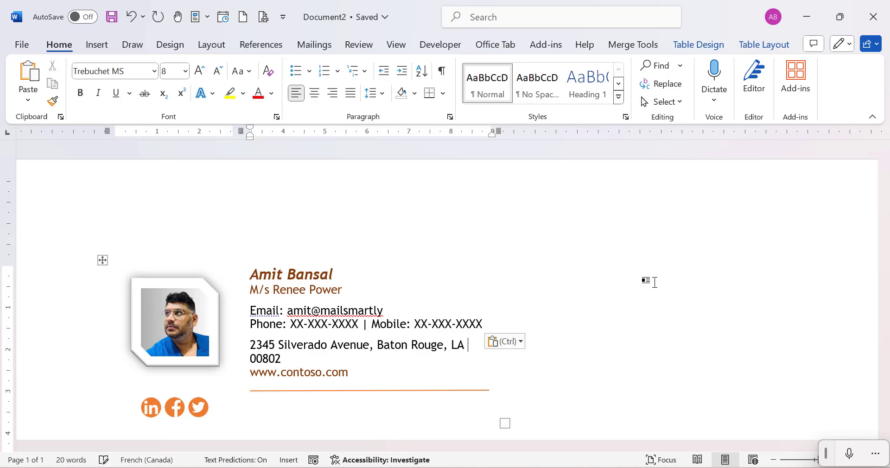
{"action": "key", "text": "Home"}
{"action": "key", "text": "ctrl+shift+Down"}
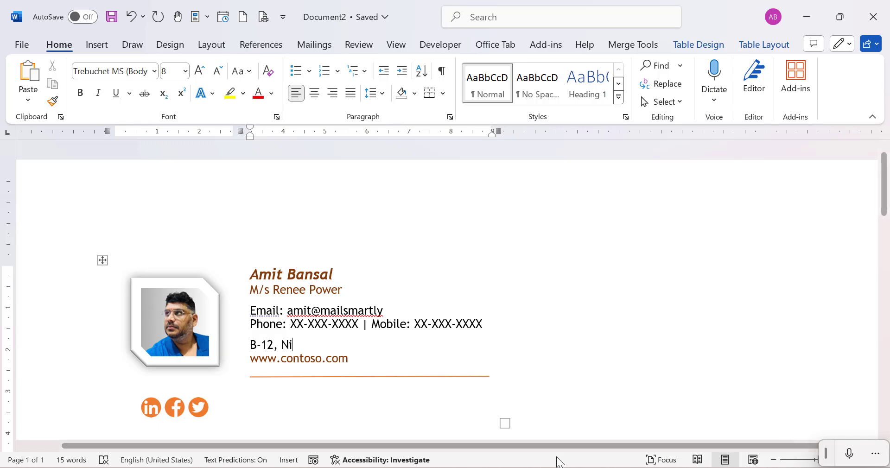
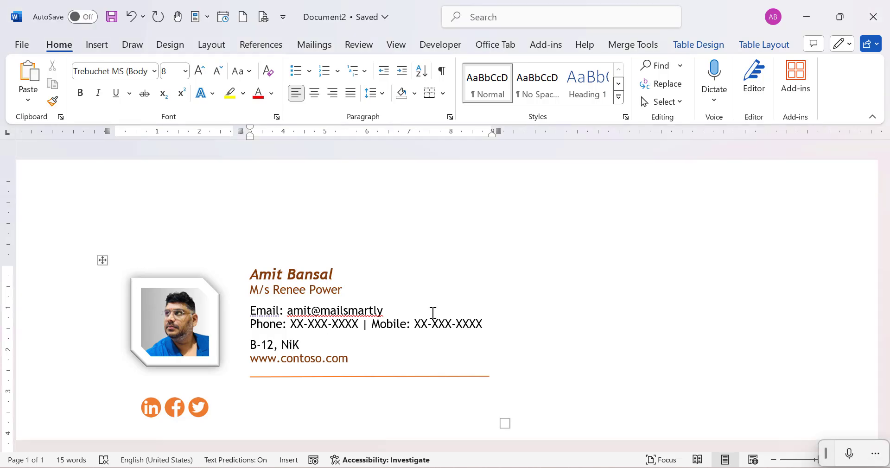
Change the website domain to mailsmartly and append '/ youtube/mailsmartly' after it.
{"action": "key", "text": "Down"}
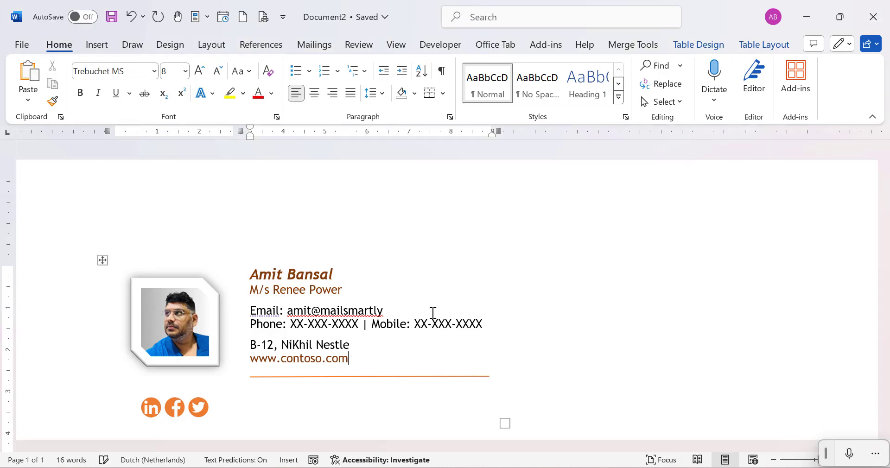
{"action": "key", "text": "ctrl+shift+Left"}
{"action": "key", "text": "Left"}
{"action": "key", "text": "ctrl+Left"}
{"action": "key", "text": "ctrl+shift+Right"}
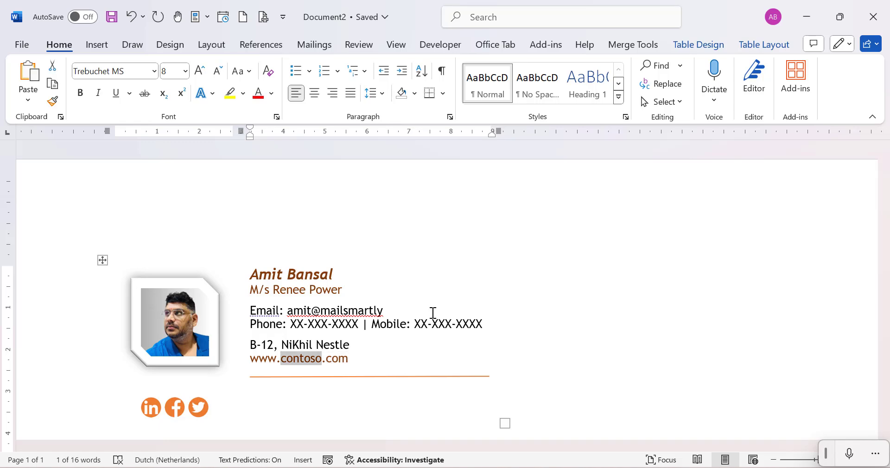
{"action": "type", "text": "mailsmartly"}
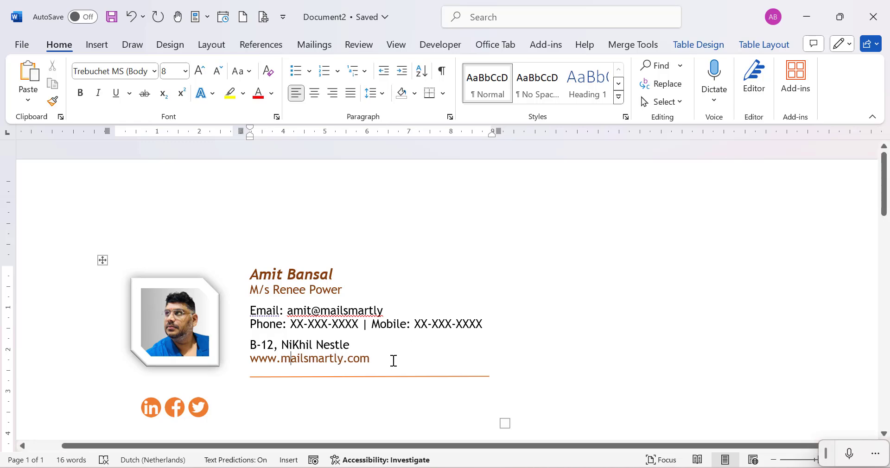
{"action": "left_click", "coordinate": [394, 361]}
{"action": "key", "text": "Home"}
{"action": "key", "text": "End"}
{"action": "left_click", "coordinate": [356, 377]}
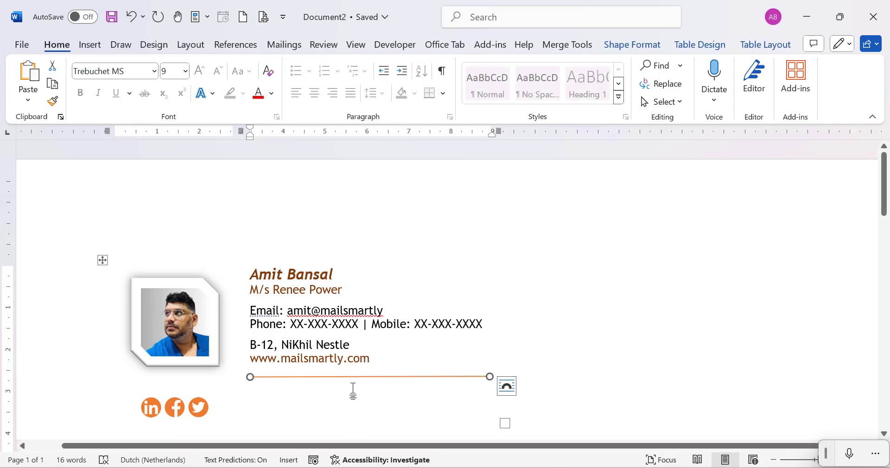
{"action": "left_click", "coordinate": [383, 360]}
{"action": "type", "text": "/ youtub"}
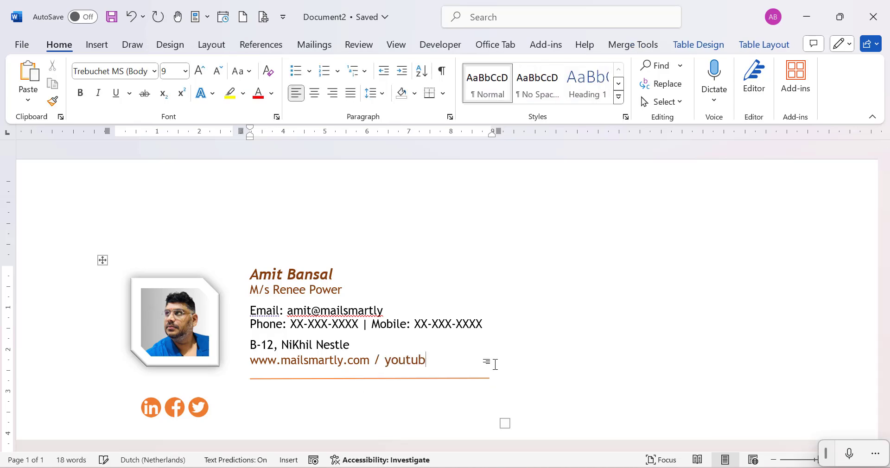
{"action": "type", "text": "e/mailsmartly"}
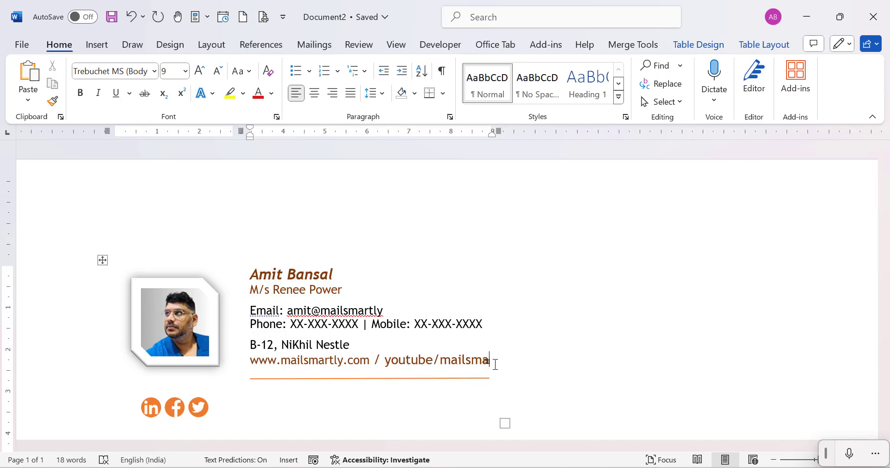
{"action": "scroll", "coordinate": [174, 363], "scroll_direction": "down", "scroll_amount": 1}
{"action": "left_click", "coordinate": [149, 357]}
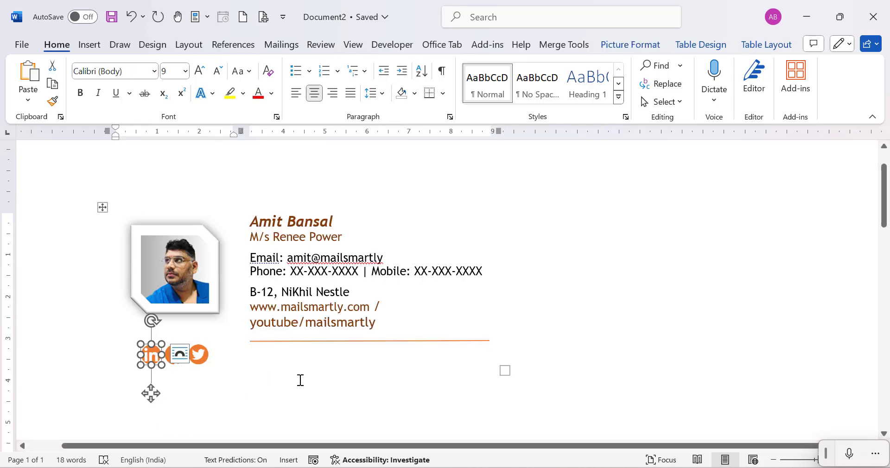
Replace the LinkedIn icon with 317714_video_youtube_icon.png from the Signature folder.
{"action": "left_click", "coordinate": [207, 387]}
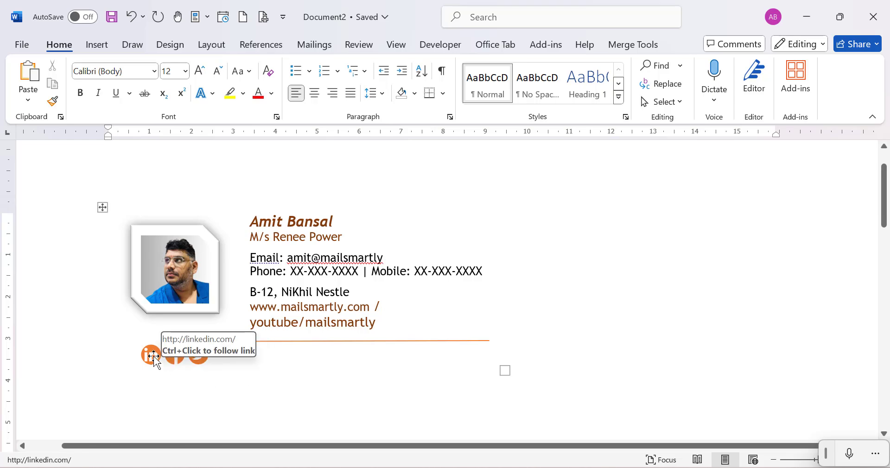
{"action": "left_click", "coordinate": [153, 356]}
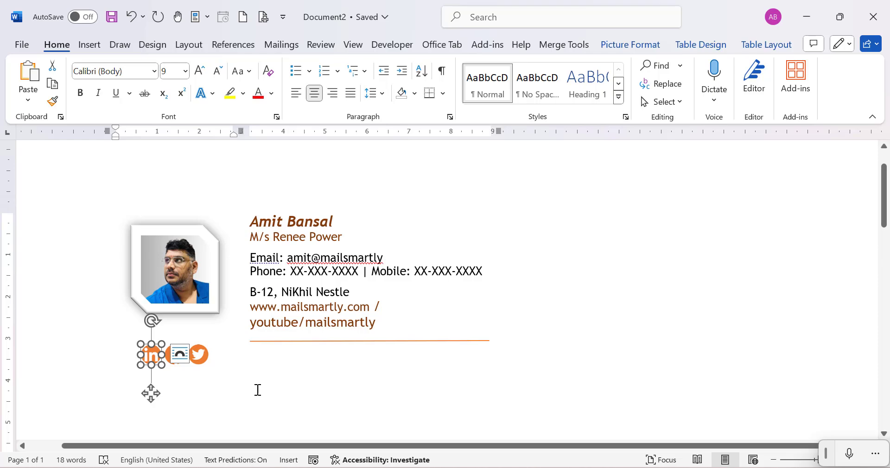
{"action": "left_click", "coordinate": [274, 387]}
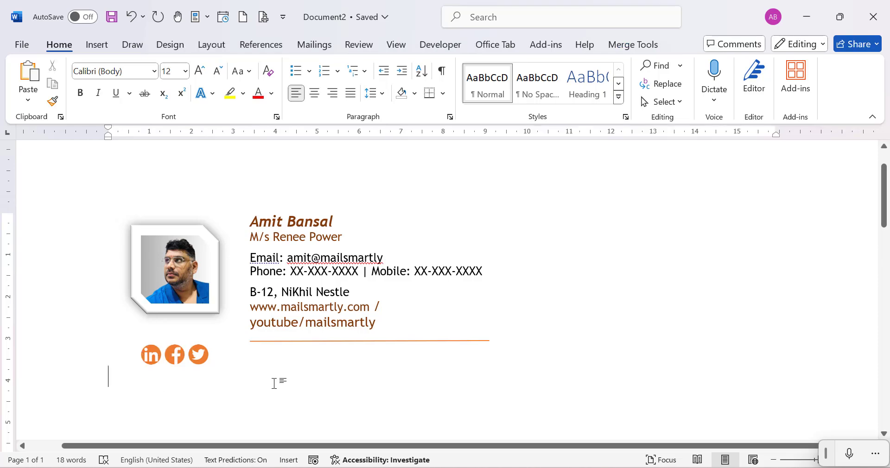
{"action": "left_click", "coordinate": [152, 360]}
{"action": "right_click", "coordinate": [150, 359]}
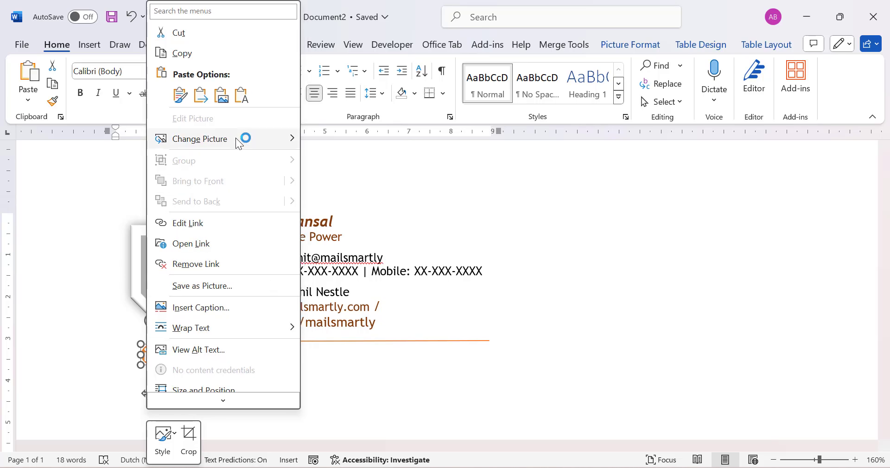
{"action": "mouse_move", "coordinate": [235, 138]}
{"action": "left_click", "coordinate": [351, 141]}
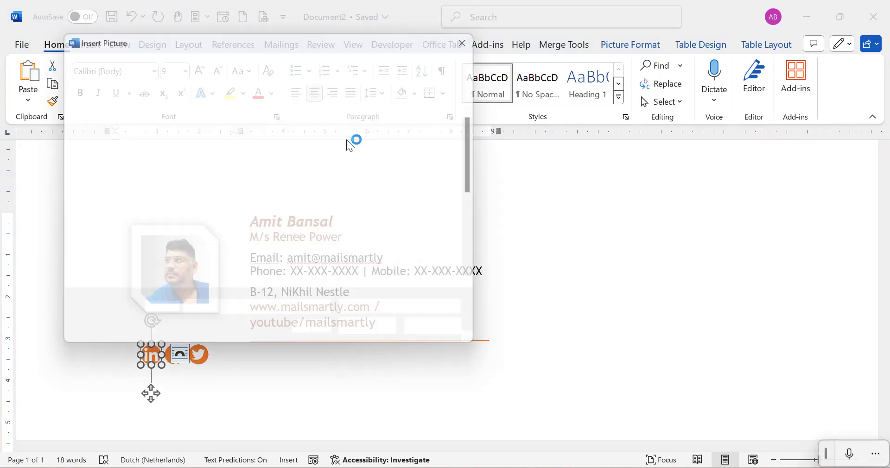
{"action": "scroll", "coordinate": [390, 236], "scroll_direction": "down", "scroll_amount": 2}
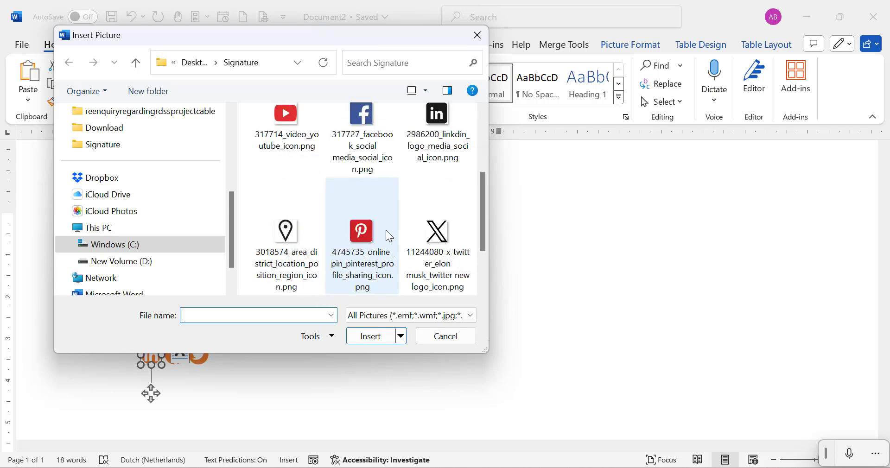
{"action": "left_click", "coordinate": [288, 132]}
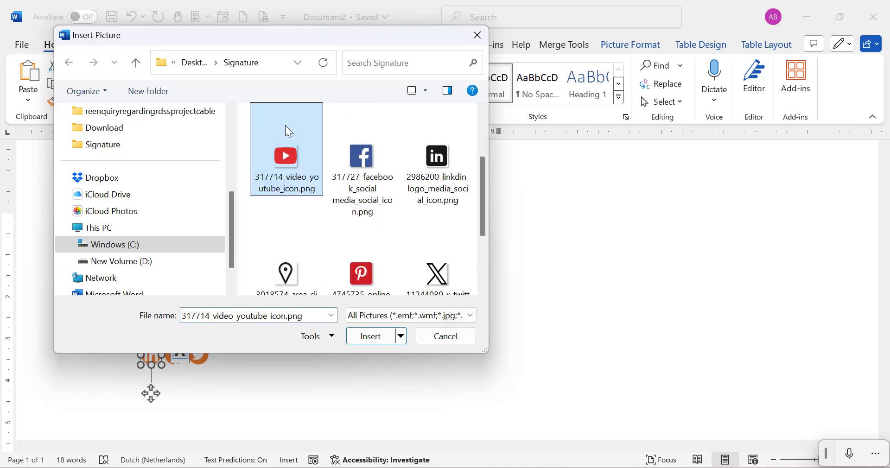
{"action": "left_click", "coordinate": [368, 337]}
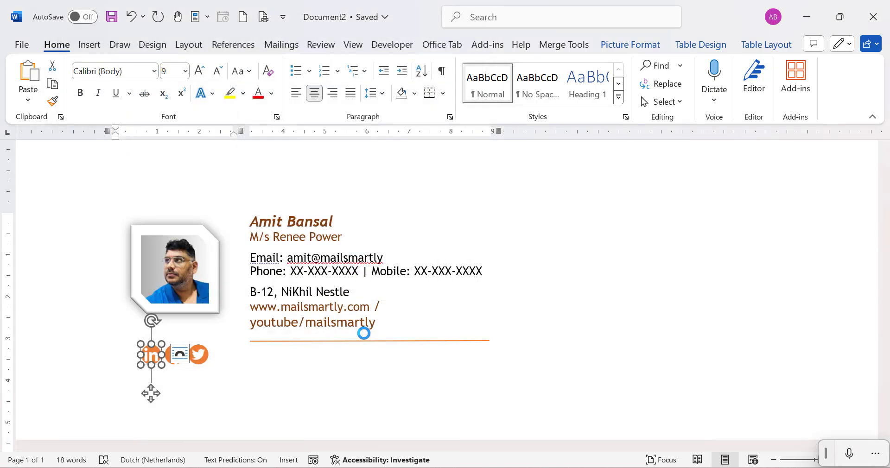
{"action": "left_click", "coordinate": [261, 399]}
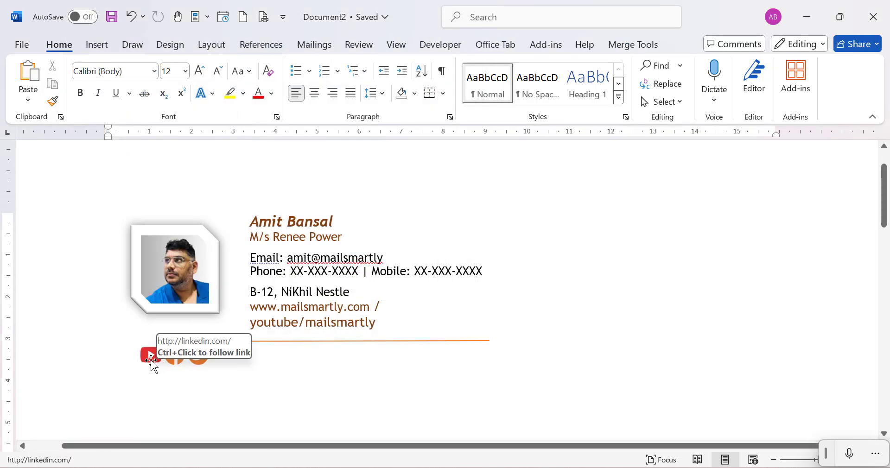
{"action": "left_click", "coordinate": [174, 360]}
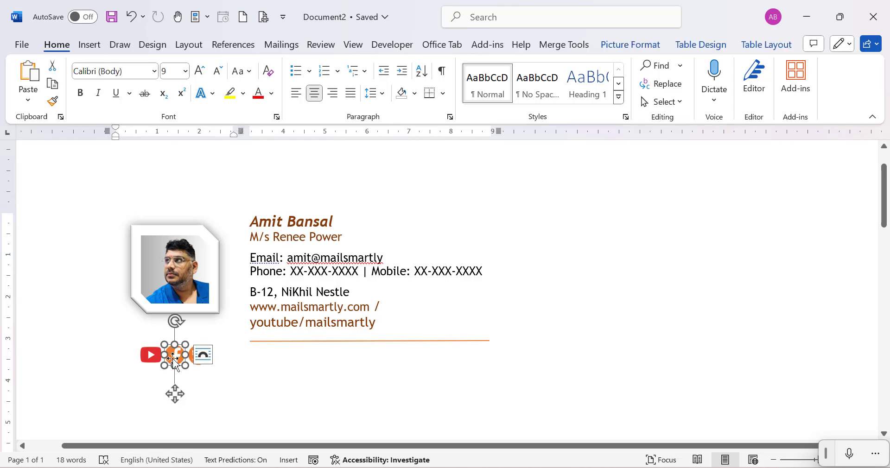
Change the second social icon to the Facebook icon PNG from this device.
{"action": "right_click", "coordinate": [172, 360]}
{"action": "mouse_move", "coordinate": [245, 140]}
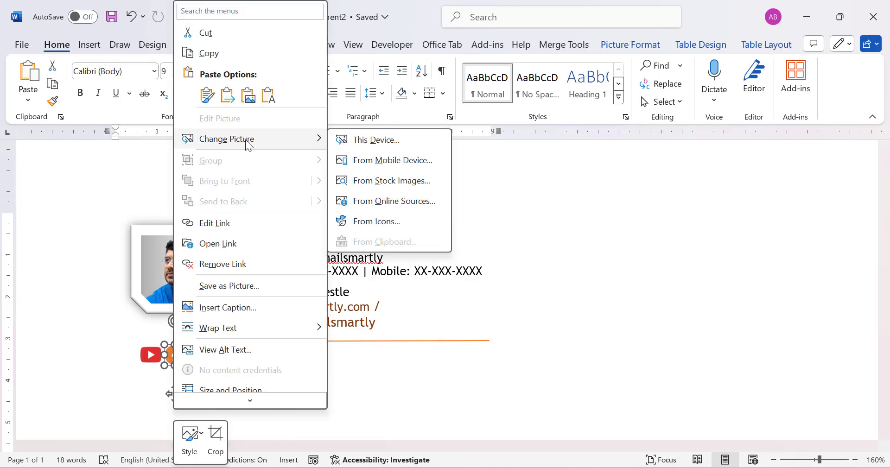
{"action": "left_click", "coordinate": [365, 140]}
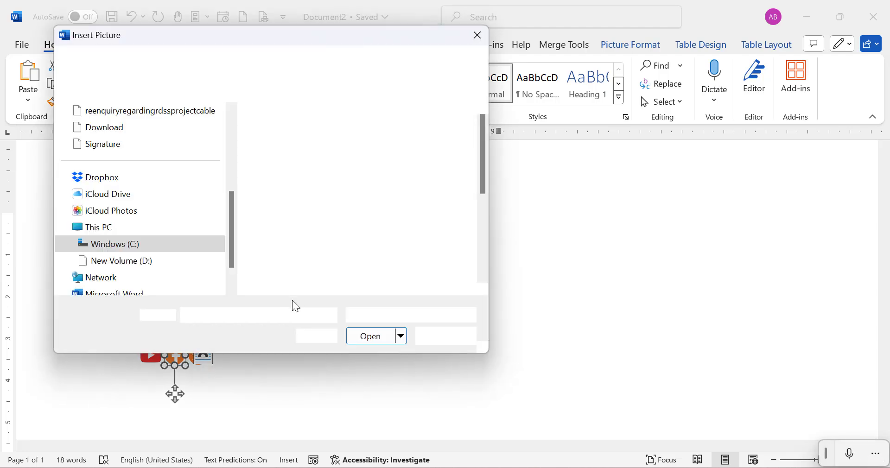
{"action": "left_click", "coordinate": [331, 265]}
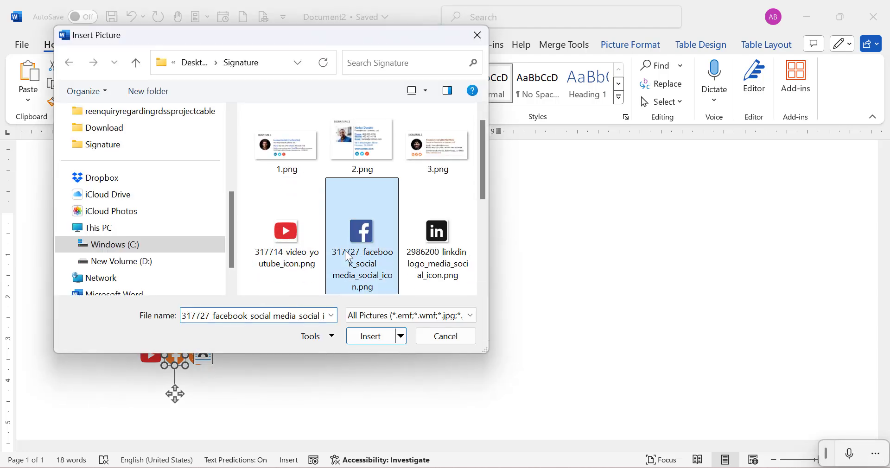
{"action": "left_click", "coordinate": [377, 335]}
{"action": "left_click", "coordinate": [338, 381]}
Replace the third icon with the location pin from 3018574_area_district_location_position_region_icon.png.
{"action": "left_click", "coordinate": [199, 359]}
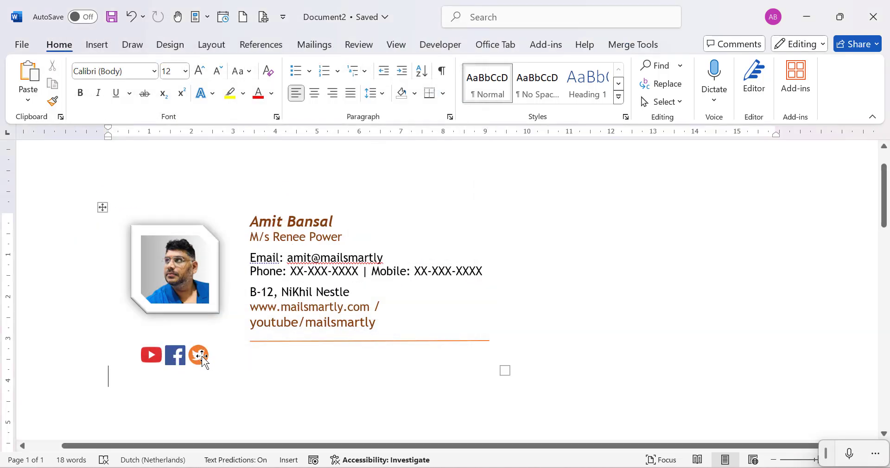
{"action": "right_click", "coordinate": [201, 364]}
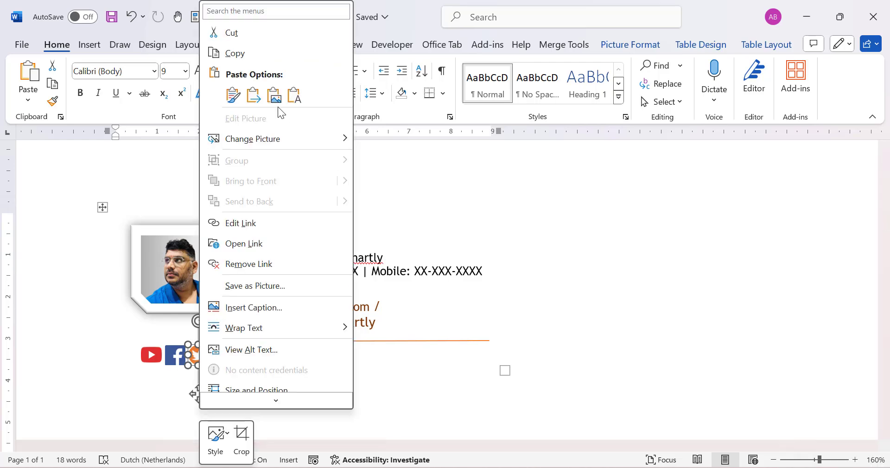
{"action": "mouse_move", "coordinate": [271, 142]}
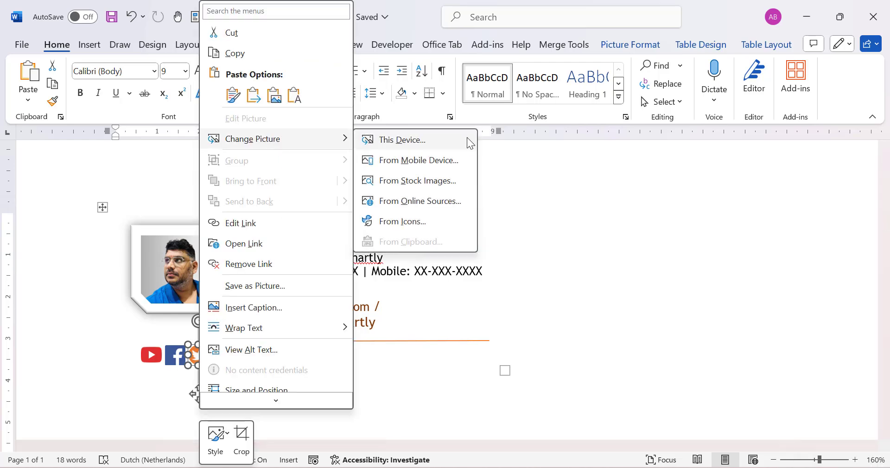
{"action": "left_click", "coordinate": [426, 140]}
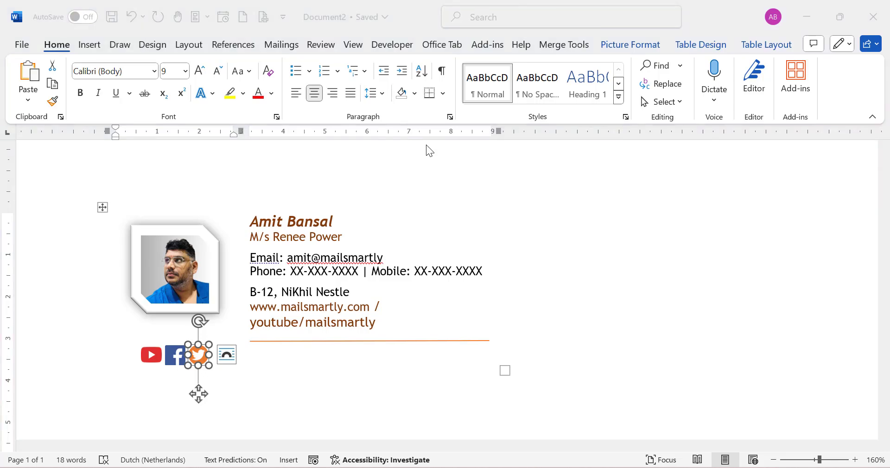
{"action": "scroll", "coordinate": [397, 238], "scroll_direction": "down", "scroll_amount": 3}
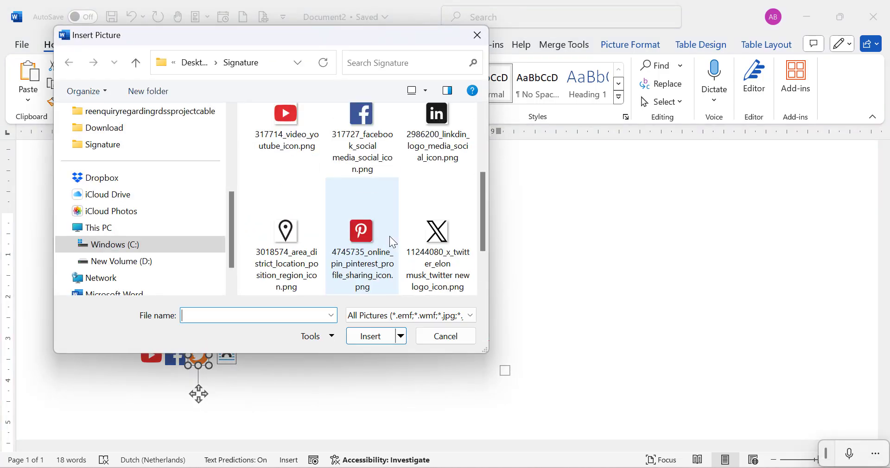
{"action": "left_click", "coordinate": [293, 247]}
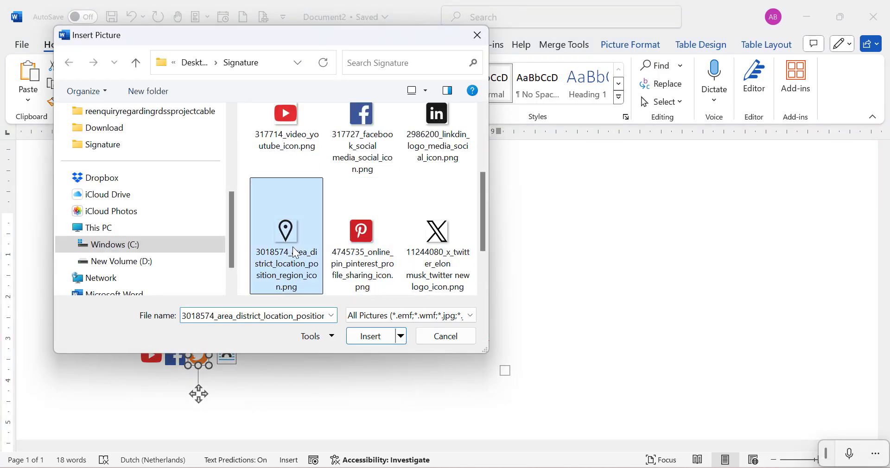
{"action": "left_click", "coordinate": [369, 336]}
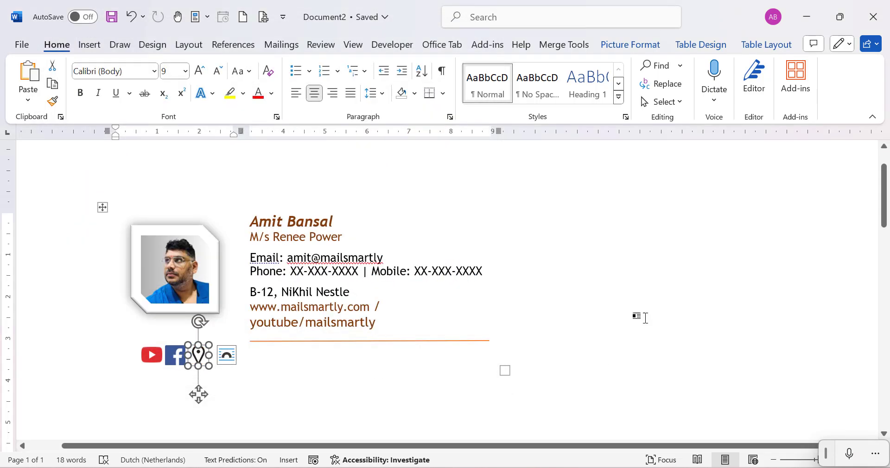
{"action": "left_click", "coordinate": [640, 317]}
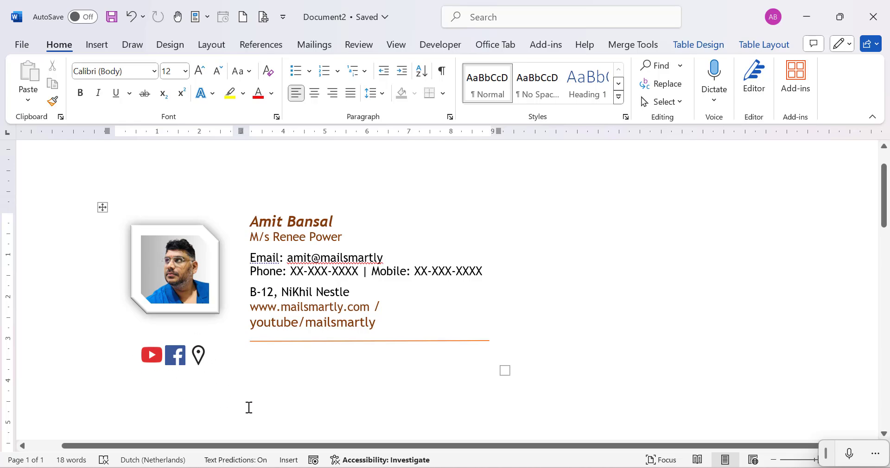
{"action": "mouse_move", "coordinate": [208, 464]}
{"action": "left_click", "coordinate": [258, 452]}
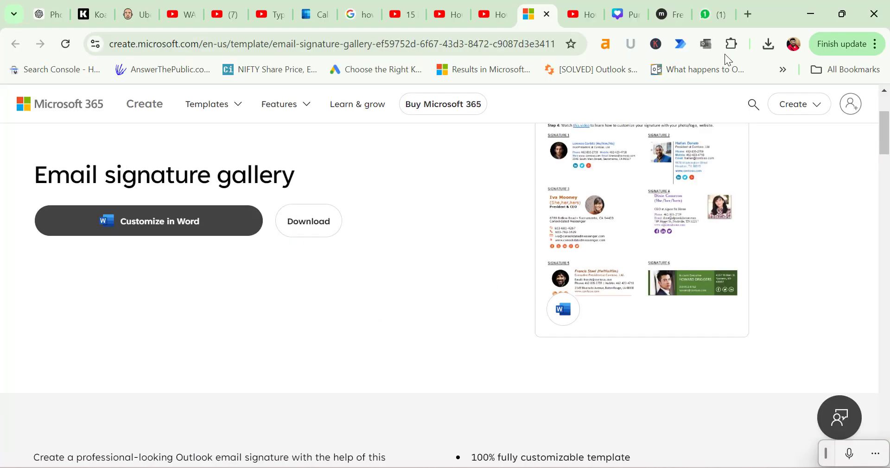
{"action": "left_click", "coordinate": [746, 14]}
{"action": "type", "text": "icon"}
{"action": "key", "text": "Return"}
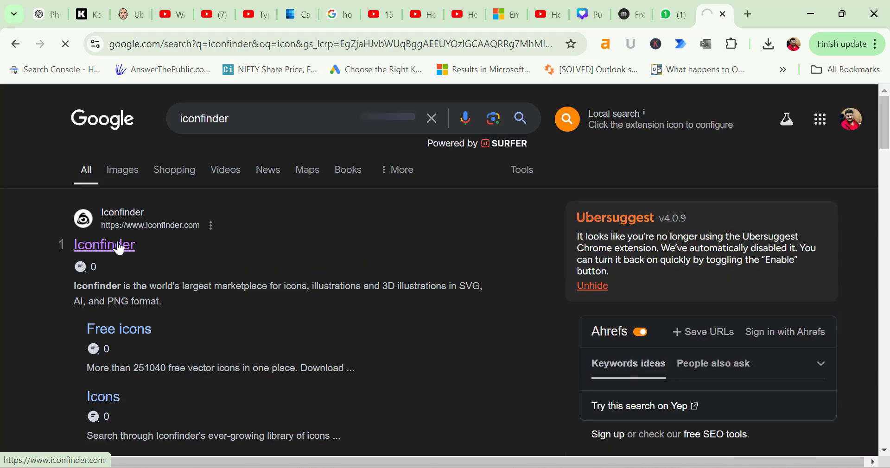
{"action": "type", "text": "face"}
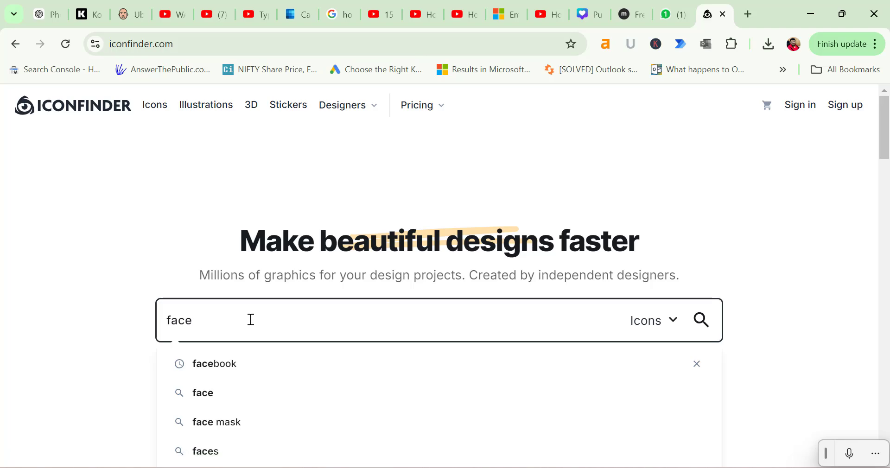
{"action": "left_click", "coordinate": [244, 365]}
{"action": "left_click", "coordinate": [704, 320]}
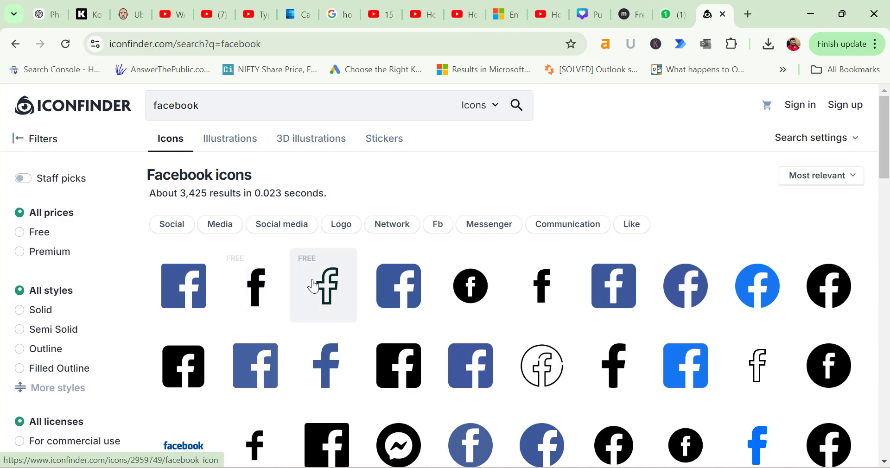
{"action": "left_click", "coordinate": [184, 290]}
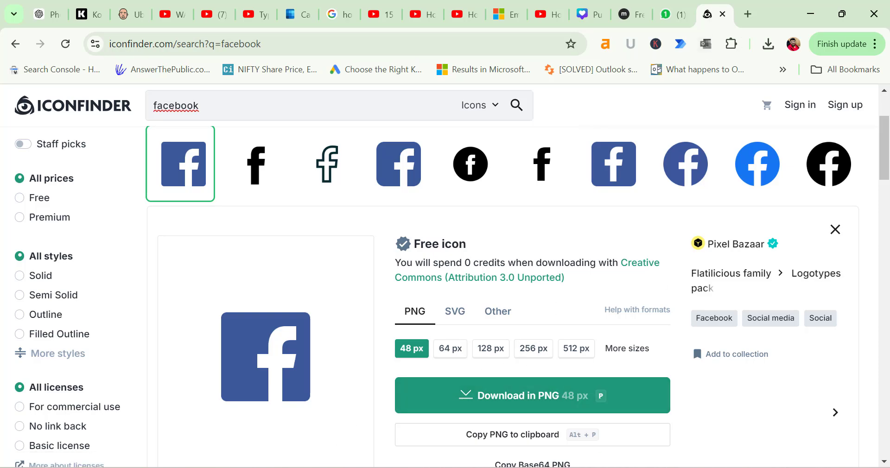
{"action": "left_click", "coordinate": [569, 397]}
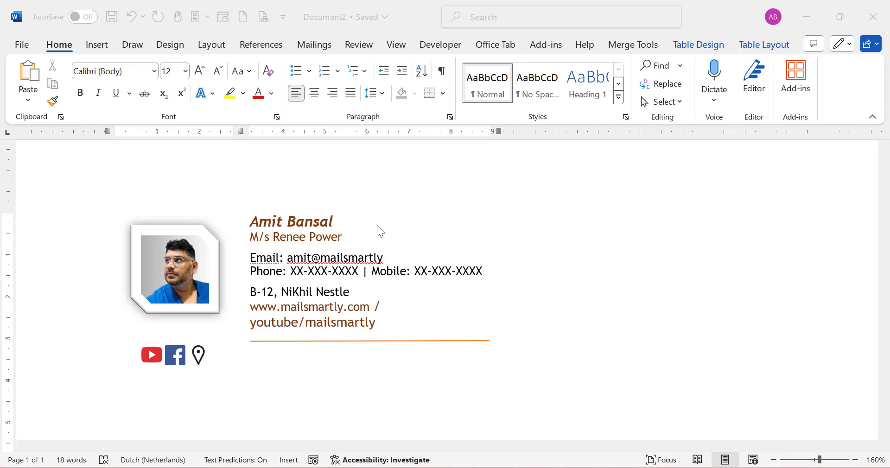
Make the signature name 16 pt and no longer italic.
{"action": "left_click_drag", "start_coordinate": [256, 220], "coordinate": [333, 223]}
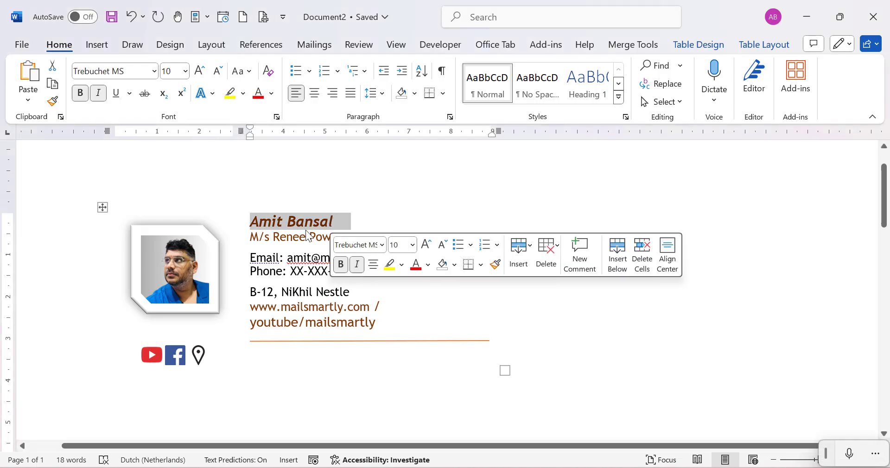
{"action": "left_click_drag", "start_coordinate": [250, 236], "coordinate": [337, 242]}
{"action": "left_click_drag", "start_coordinate": [250, 222], "coordinate": [350, 222]}
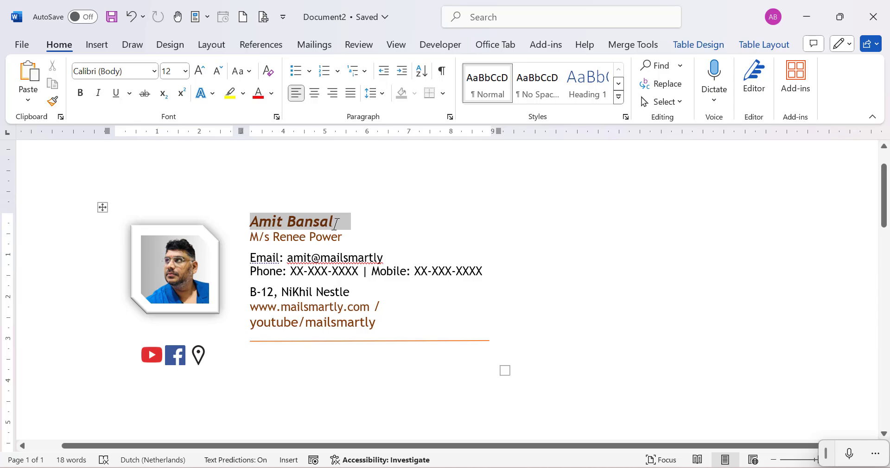
{"action": "left_click", "coordinate": [184, 71]}
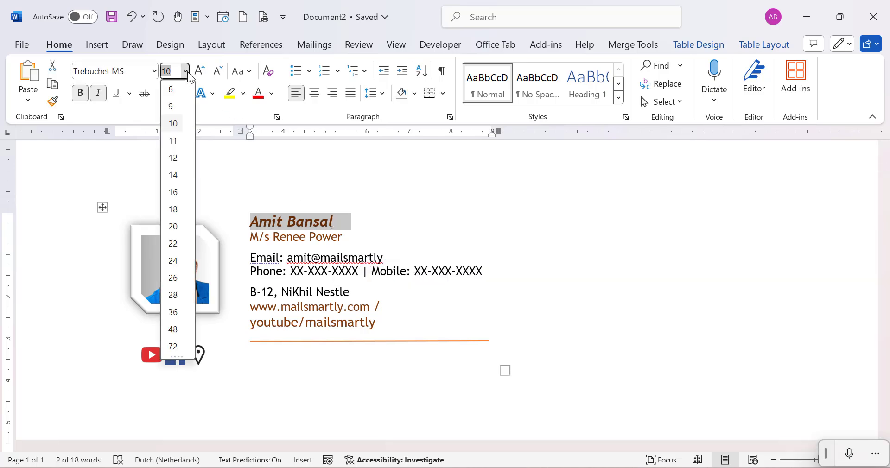
{"action": "left_click", "coordinate": [177, 193]}
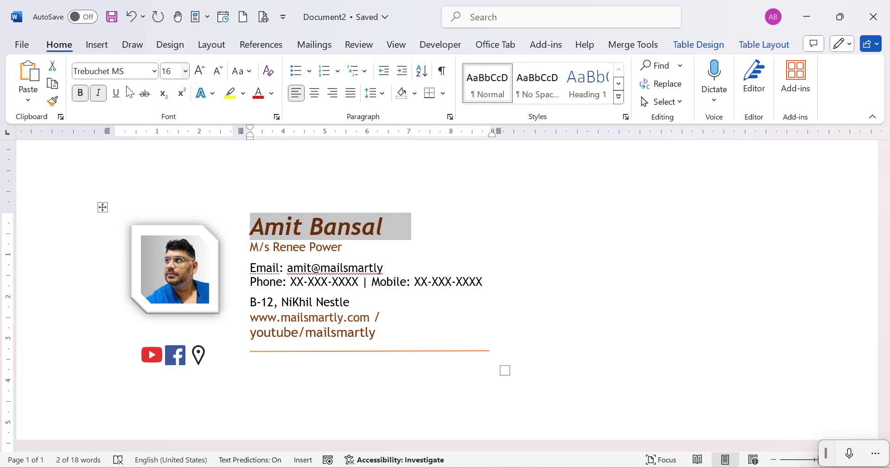
{"action": "left_click", "coordinate": [107, 95]}
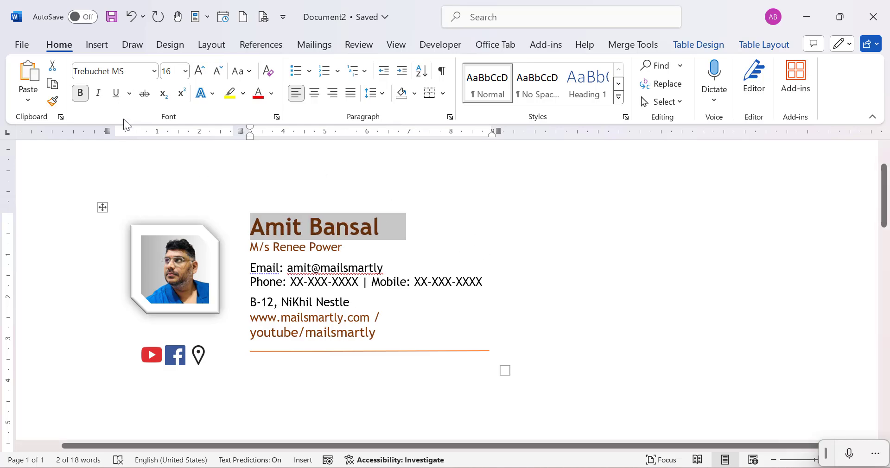
{"action": "left_click", "coordinate": [541, 304]}
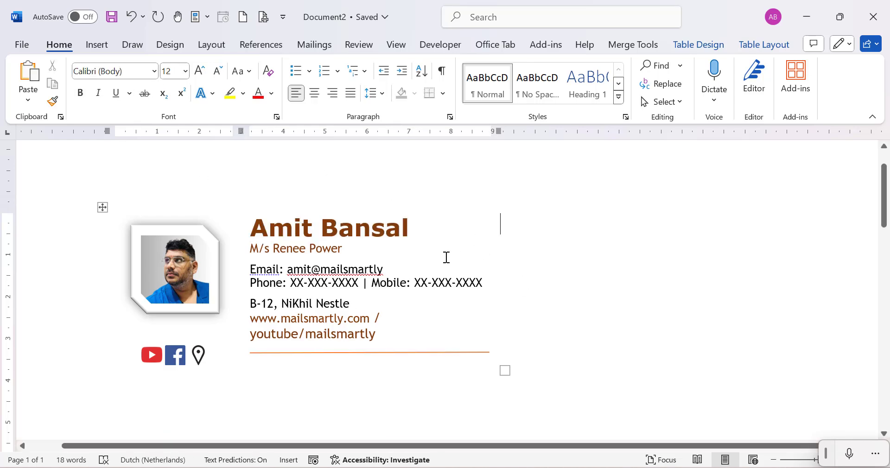
Change the name's font colour from brown to red.
{"action": "left_click_drag", "start_coordinate": [417, 228], "coordinate": [254, 214]}
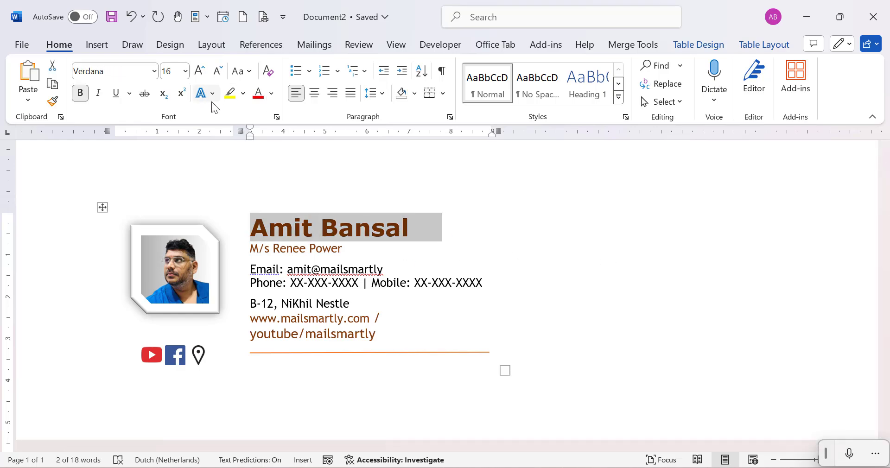
{"action": "left_click", "coordinate": [271, 93]}
{"action": "left_click", "coordinate": [270, 276]}
{"action": "left_click", "coordinate": [658, 303]}
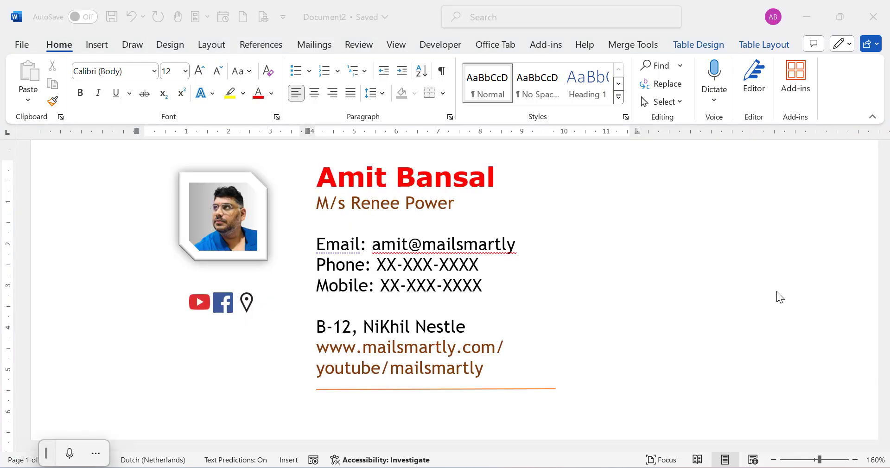
Select the whole signature table in Word using its move handle at the top.
{"action": "scroll", "coordinate": [473, 300], "scroll_direction": "up", "scroll_amount": 3}
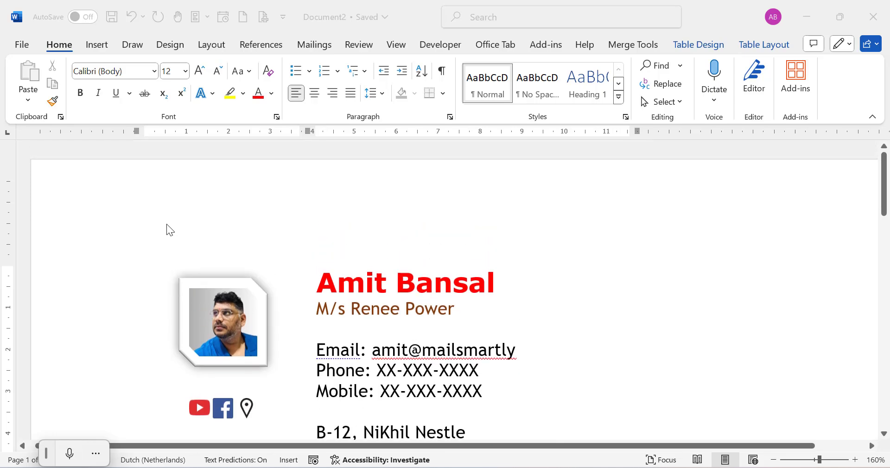
{"action": "scroll", "coordinate": [512, 321], "scroll_direction": "down", "scroll_amount": 4}
{"action": "left_click", "coordinate": [604, 344]}
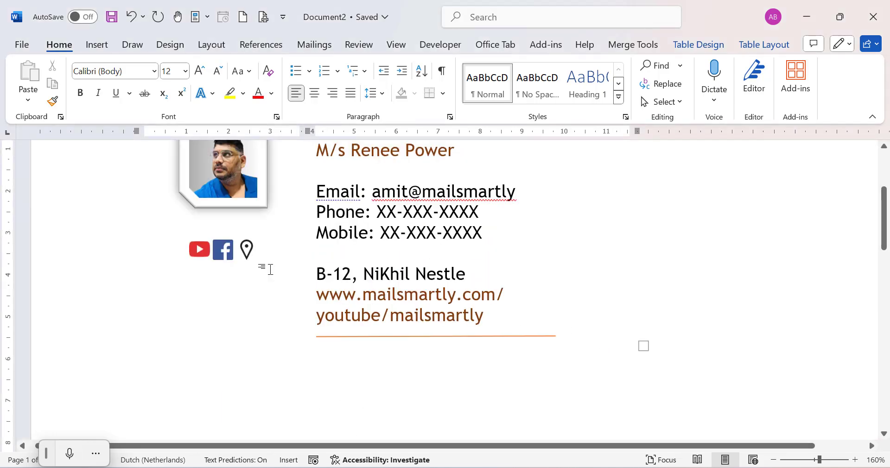
{"action": "scroll", "coordinate": [264, 268], "scroll_direction": "up", "scroll_amount": 1}
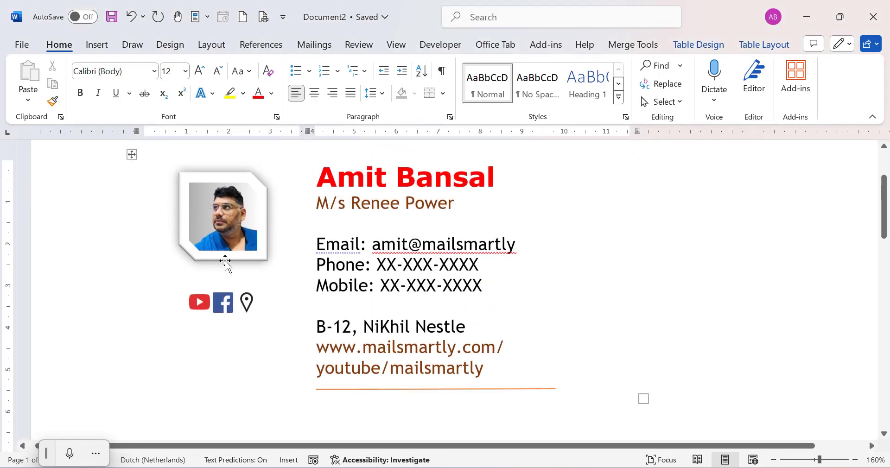
{"action": "left_click", "coordinate": [132, 155]}
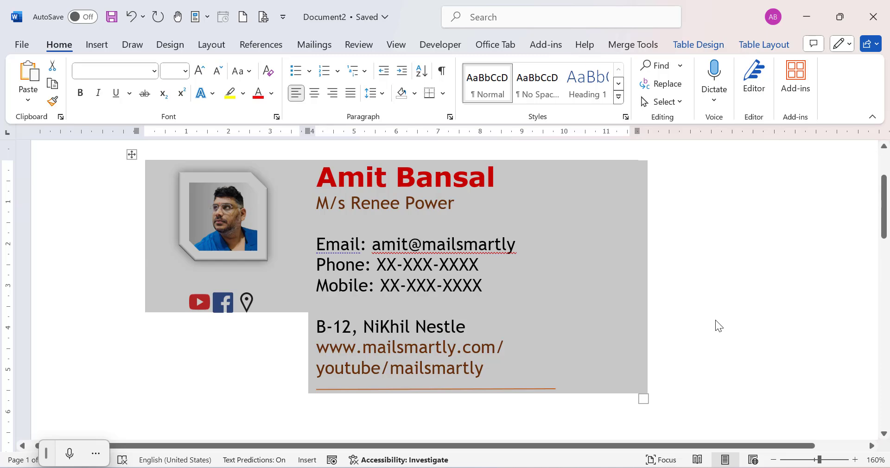
Paste the copied Word signature into the empty MailSmarty signature editor.
{"action": "mouse_move", "coordinate": [452, 467]}
{"action": "left_click", "coordinate": [507, 415]}
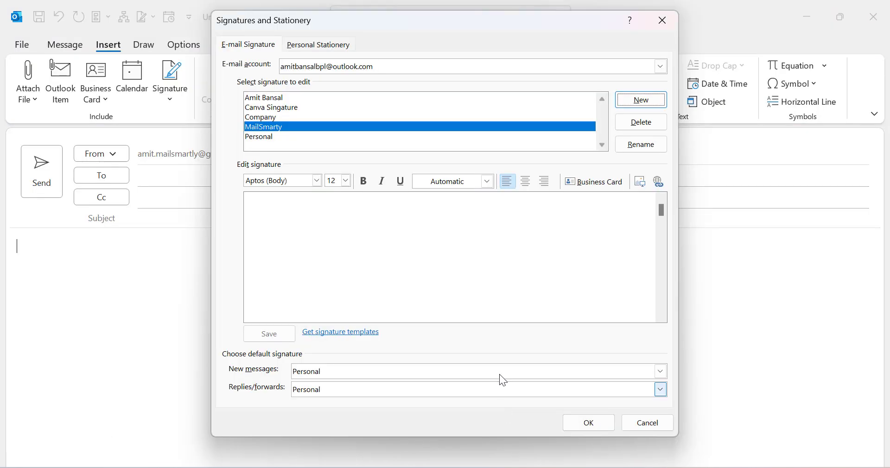
{"action": "left_click_drag", "start_coordinate": [411, 28], "coordinate": [433, 46]}
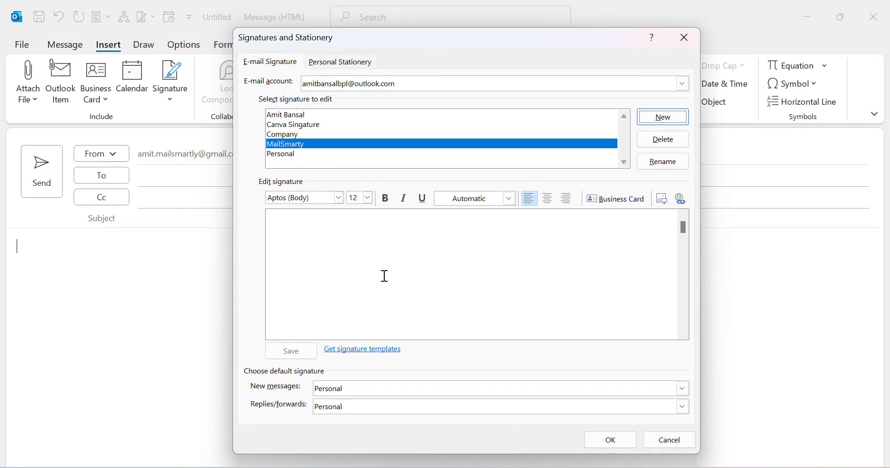
{"action": "left_click", "coordinate": [389, 249]}
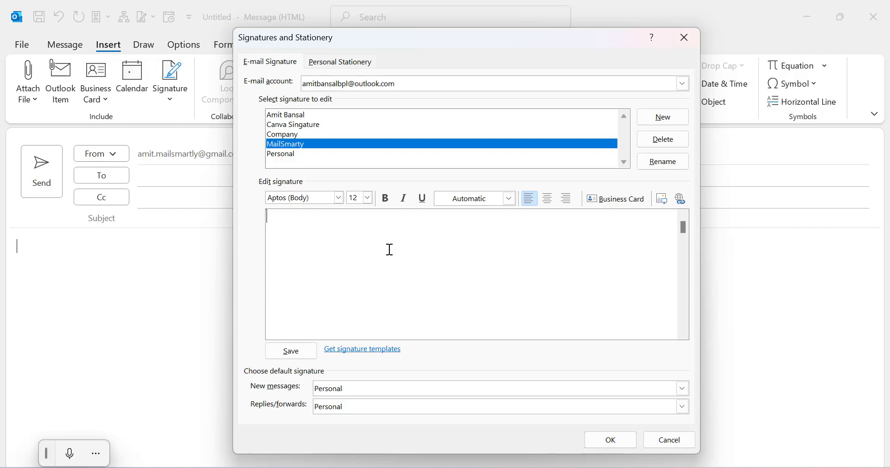
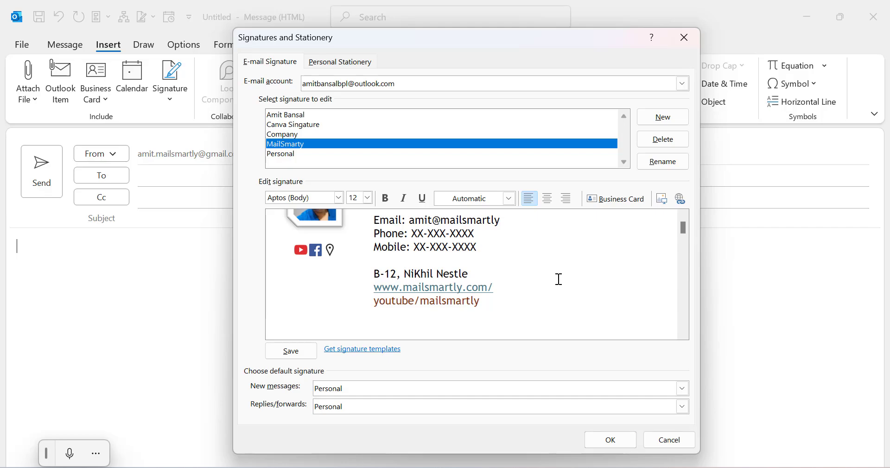
Check the pasted signature card and select its YouTube icon.
{"action": "scroll", "coordinate": [682, 227], "scroll_direction": "up", "scroll_amount": 3}
{"action": "left_click", "coordinate": [575, 257]}
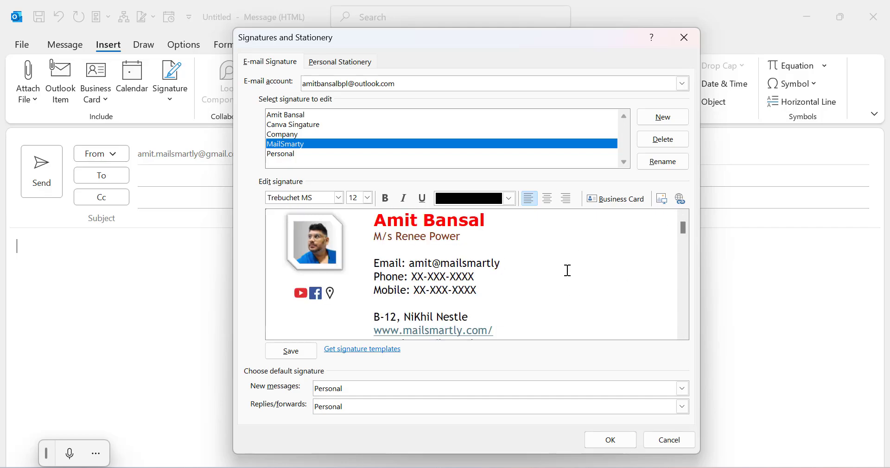
{"action": "mouse_move", "coordinate": [682, 229]}
{"action": "left_mouse_down"}
{"action": "mouse_move", "coordinate": [682, 240]}
{"action": "mouse_move", "coordinate": [684, 215]}
{"action": "left_mouse_up"}
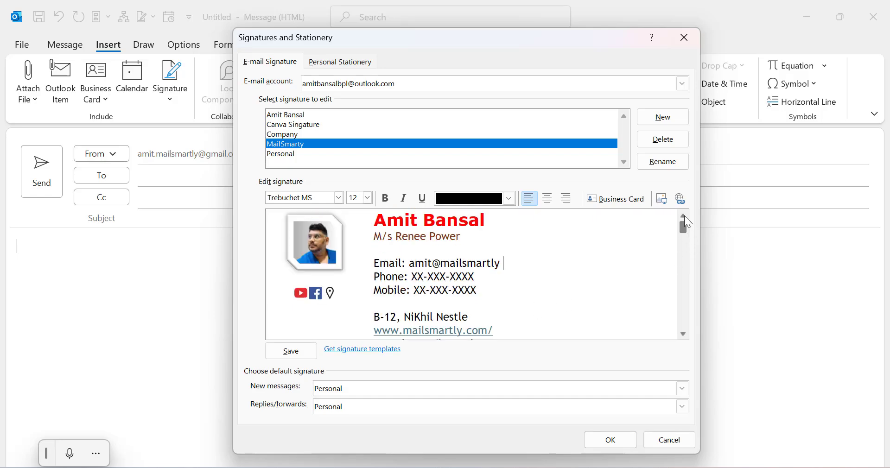
{"action": "left_click", "coordinate": [482, 255]}
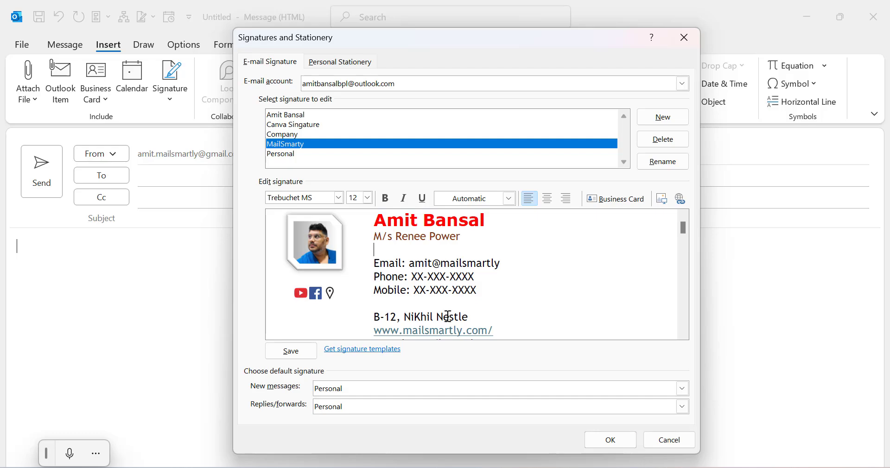
{"action": "left_click", "coordinate": [597, 312]}
{"action": "left_click", "coordinate": [570, 291]}
{"action": "left_click", "coordinate": [301, 293]}
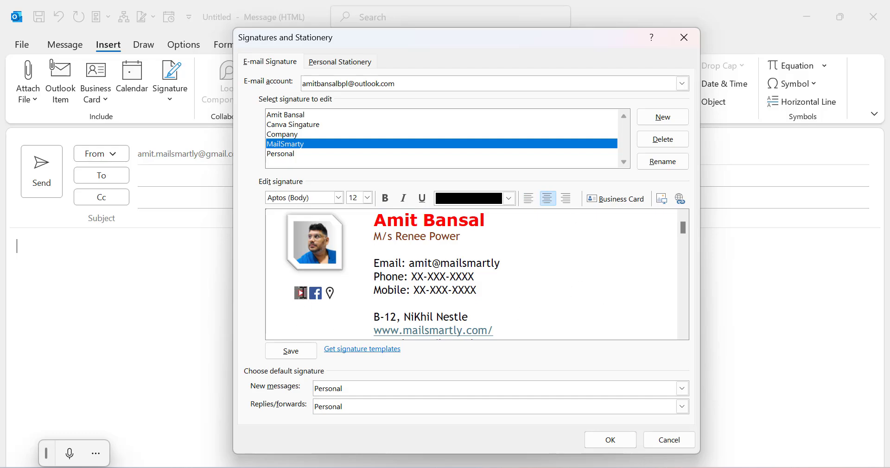
Link the YouTube icon to the channel's playlists address.
{"action": "left_click", "coordinate": [678, 203]}
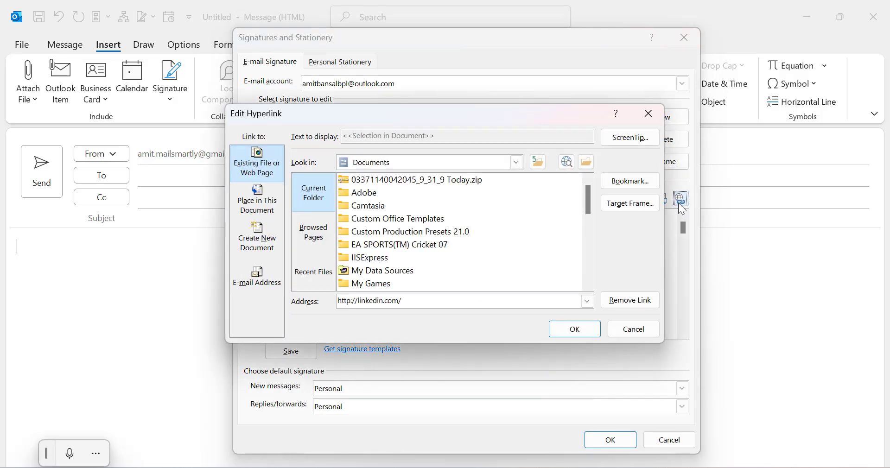
{"action": "left_click", "coordinate": [587, 301]}
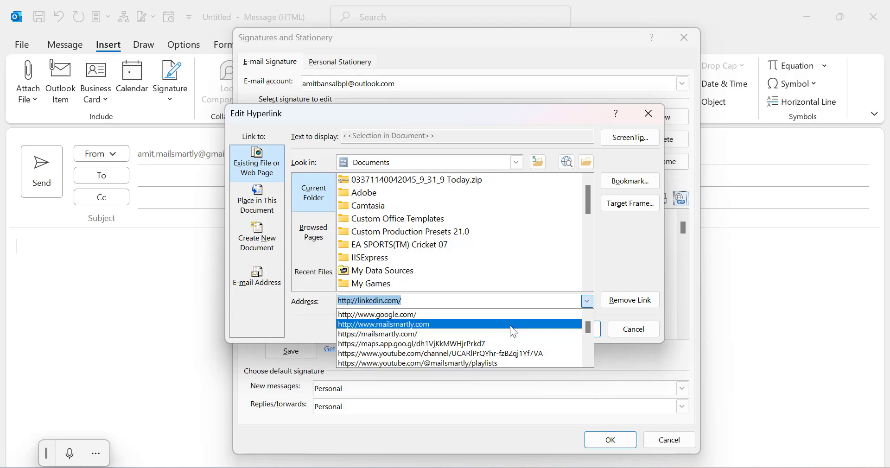
{"action": "left_click", "coordinate": [491, 364]}
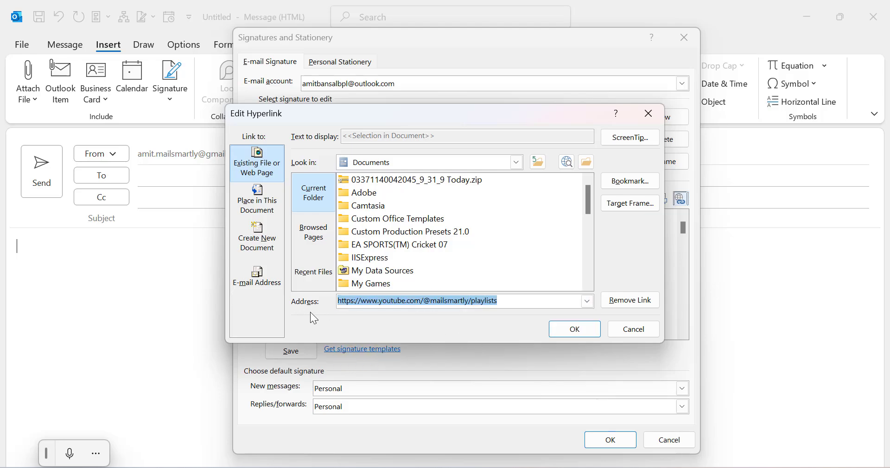
{"action": "left_click", "coordinate": [573, 329]}
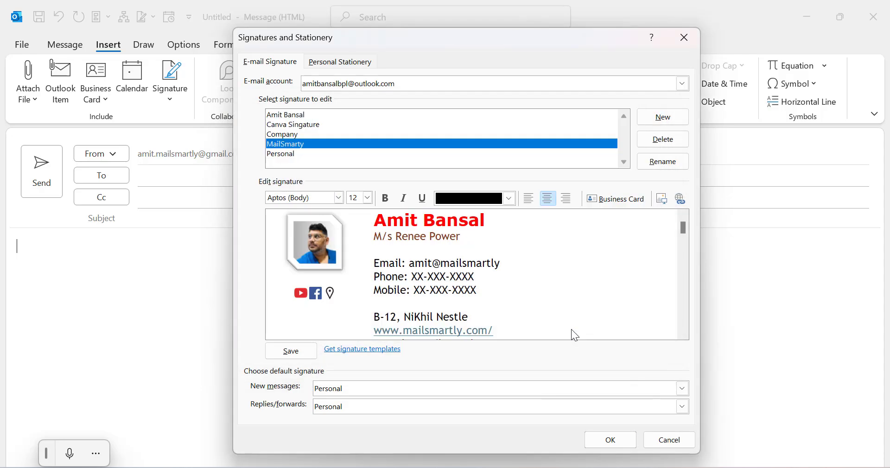
Link the Facebook icon to the Facebook group address.
{"action": "left_click", "coordinate": [316, 293]}
{"action": "left_click", "coordinate": [680, 199]}
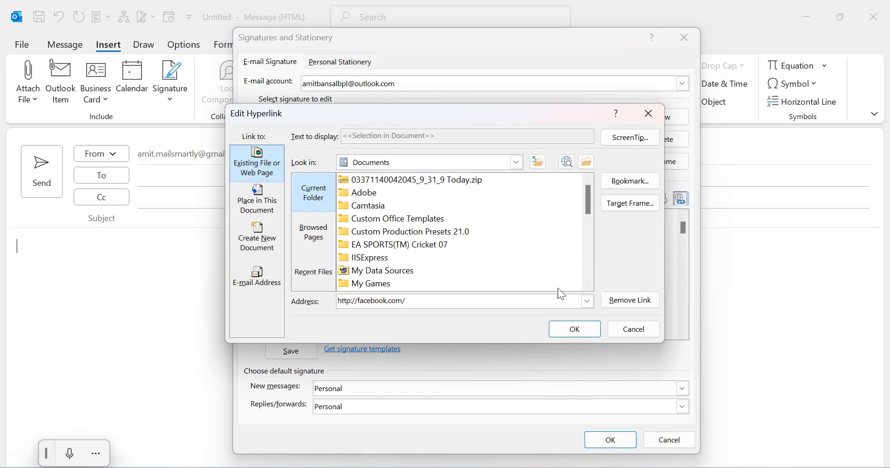
{"action": "left_click", "coordinate": [587, 300]}
{"action": "left_click", "coordinate": [490, 352]}
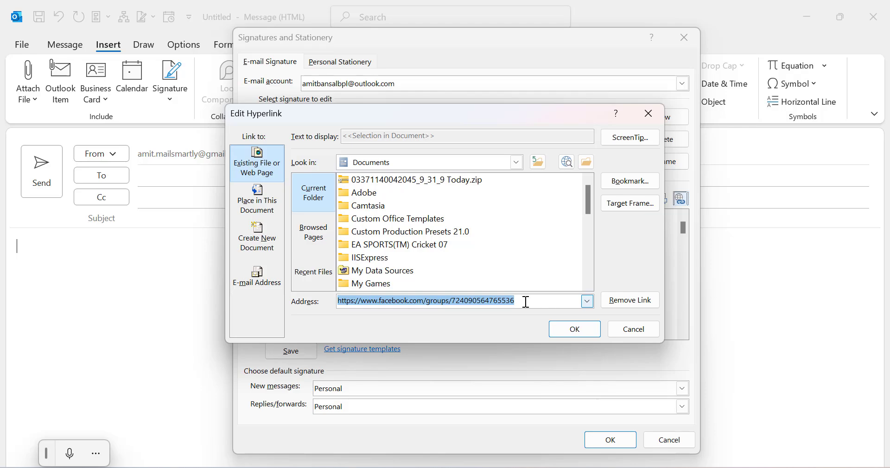
{"action": "left_click", "coordinate": [582, 331]}
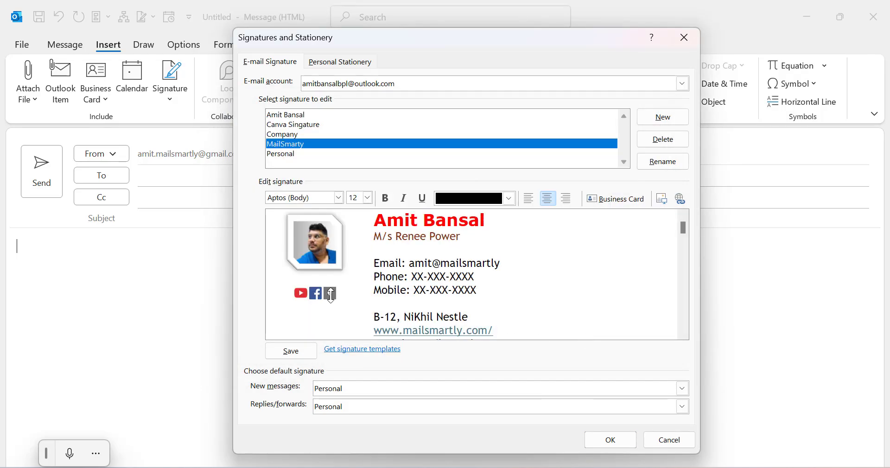
Link the location icon to the Google Maps address.
{"action": "left_click", "coordinate": [680, 199]}
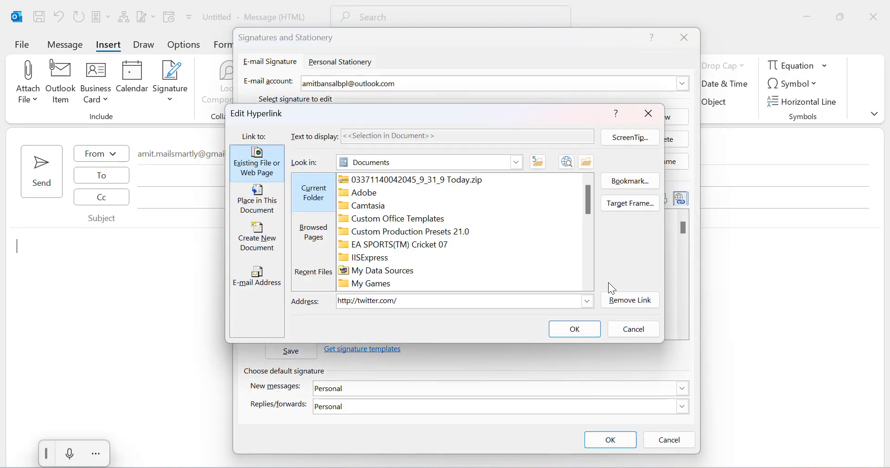
{"action": "left_click", "coordinate": [586, 301]}
{"action": "scroll", "coordinate": [470, 352], "scroll_direction": "up", "scroll_amount": 5}
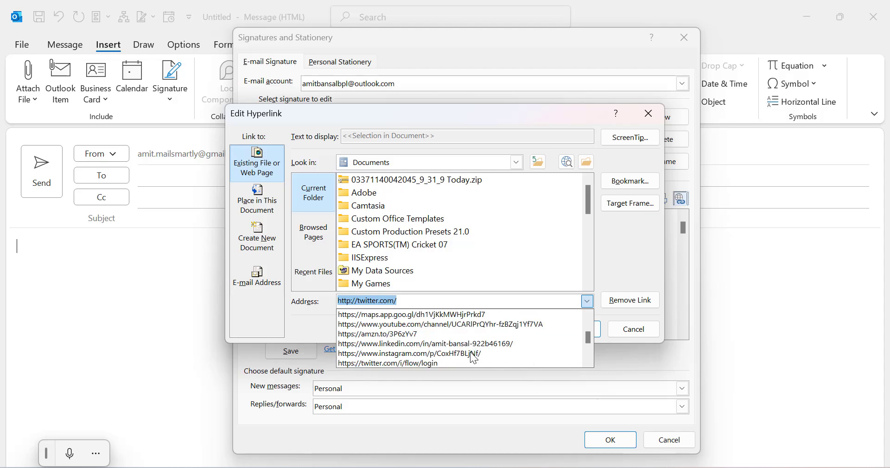
{"action": "left_click", "coordinate": [448, 362]}
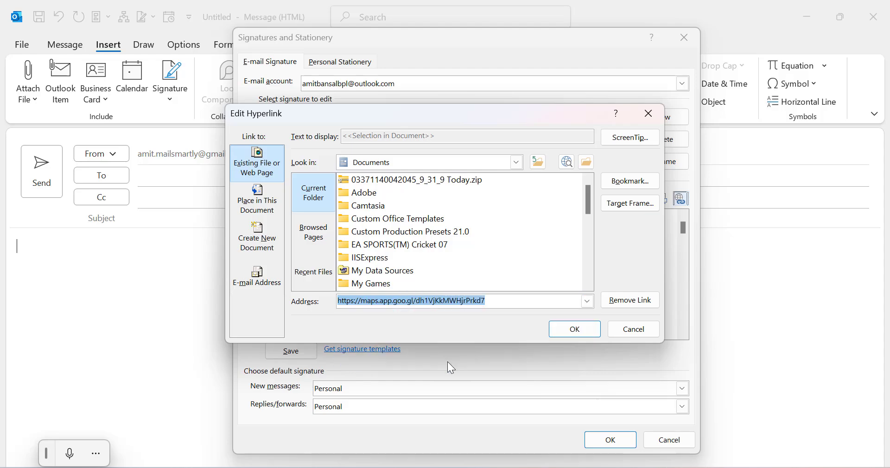
{"action": "left_click", "coordinate": [575, 329]}
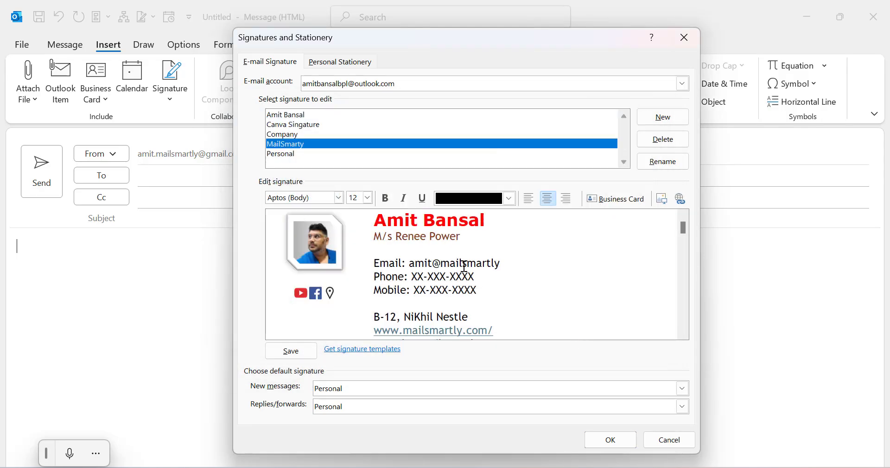
{"action": "left_click", "coordinate": [445, 331]}
{"action": "left_click_drag", "start_coordinate": [373, 330], "coordinate": [491, 332]}
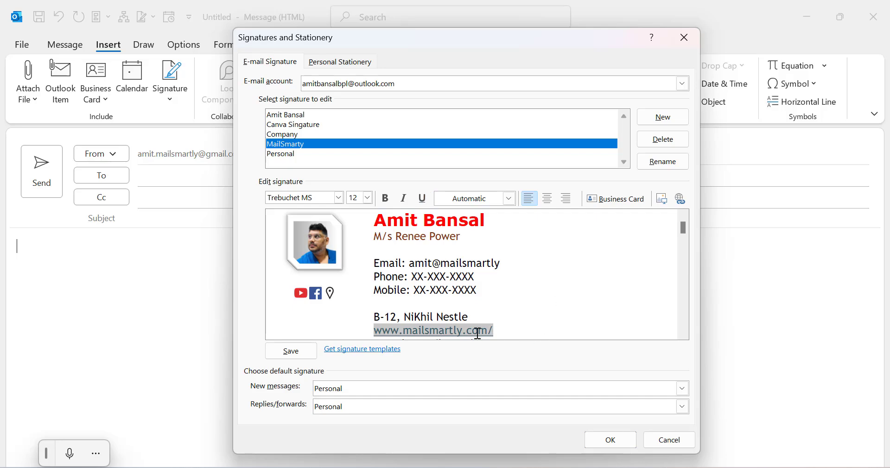
{"action": "left_click", "coordinate": [680, 198]}
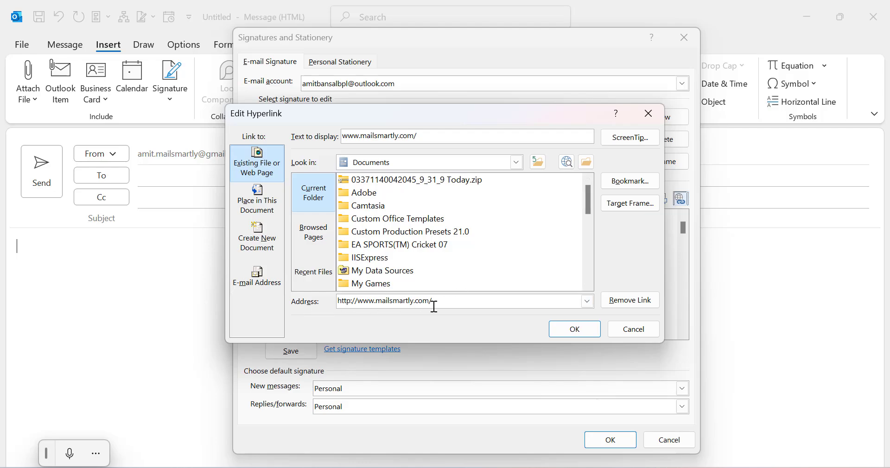
{"action": "left_click", "coordinate": [574, 330]}
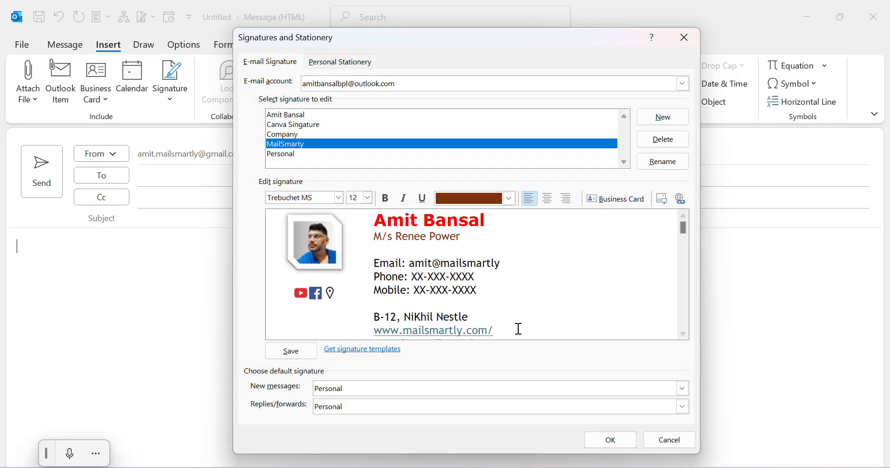
{"action": "left_click", "coordinate": [620, 440]}
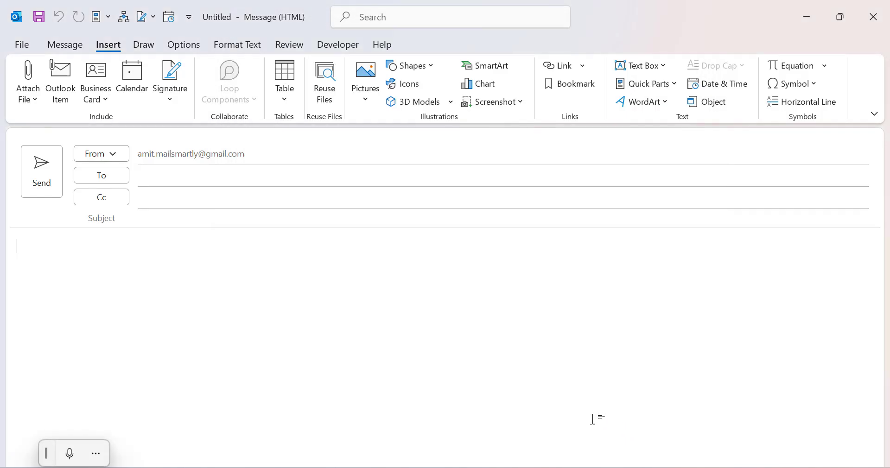
Add the MailSmarty signature card to the new email's body from the Signatures list.
{"action": "left_click", "coordinate": [147, 259]}
{"action": "left_click", "coordinate": [169, 98]}
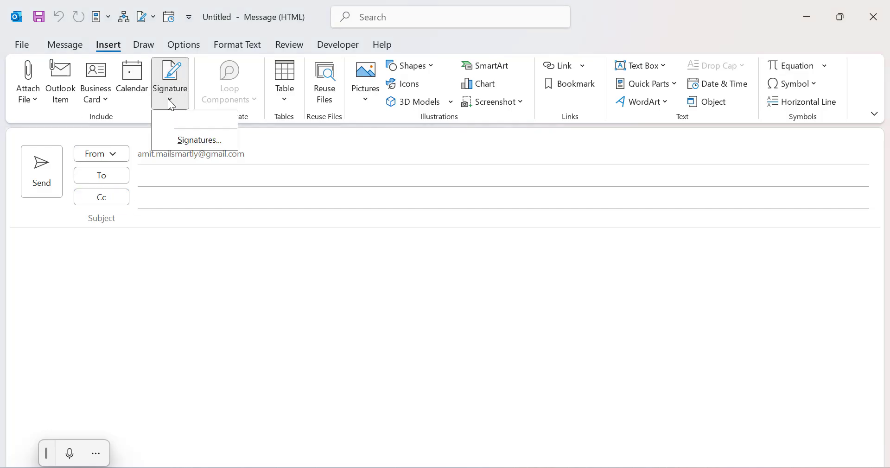
{"action": "left_click", "coordinate": [197, 140]}
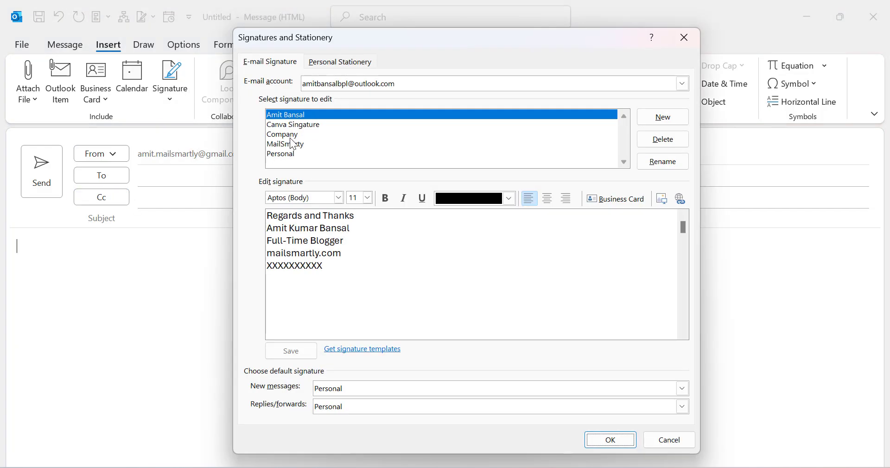
{"action": "left_click", "coordinate": [285, 144]}
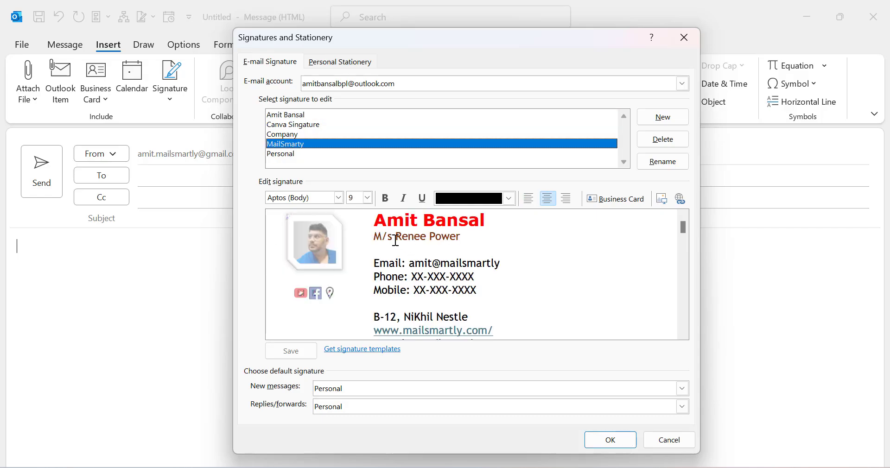
{"action": "left_click", "coordinate": [611, 439]}
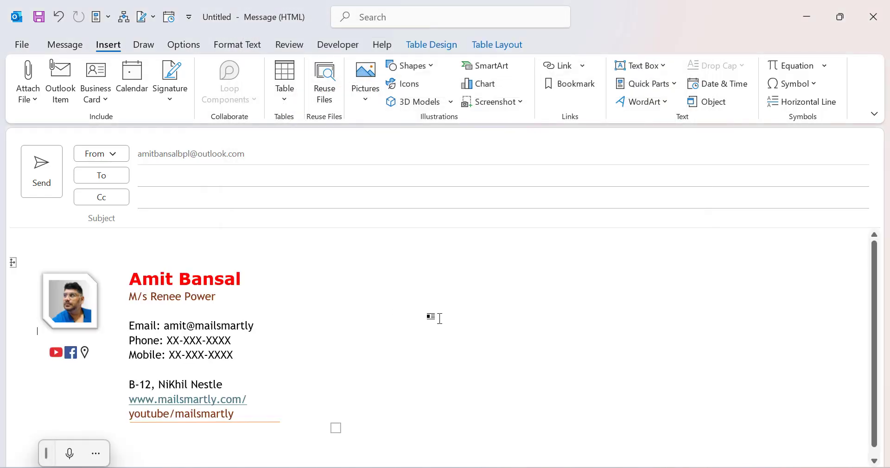